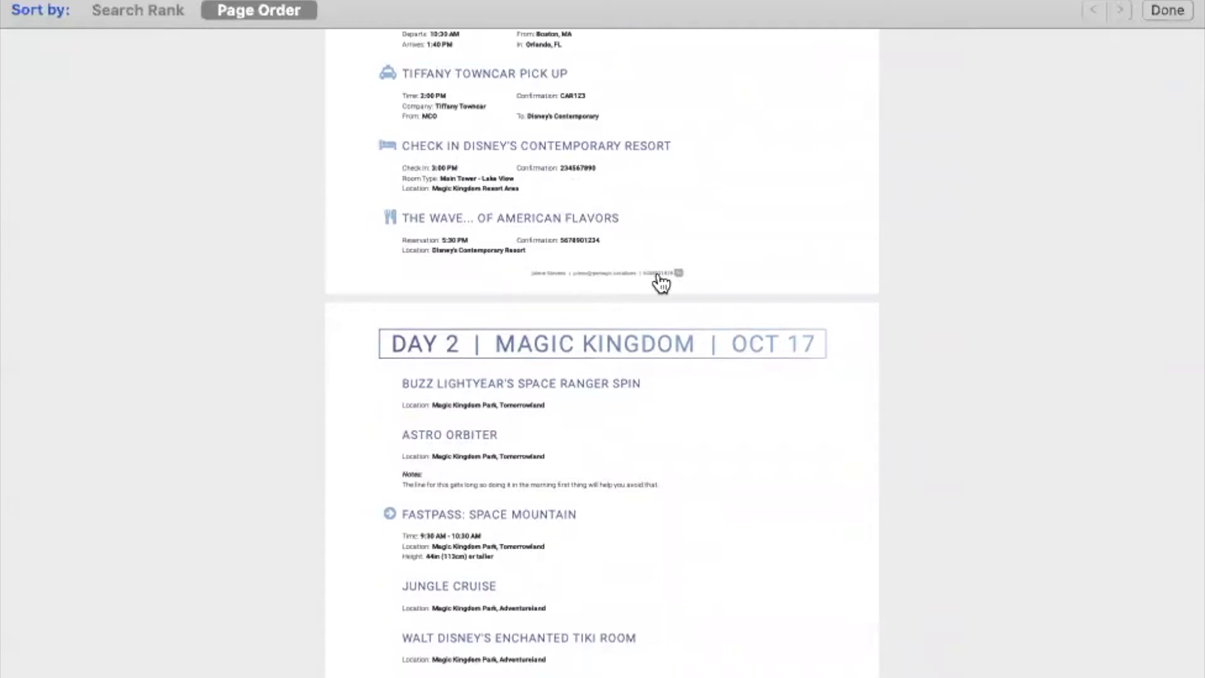
- Review the Trip Overview page and the Day 1 Arrival Day bookings in the itinerary PDF
scroll(779, 181, "up", 10)
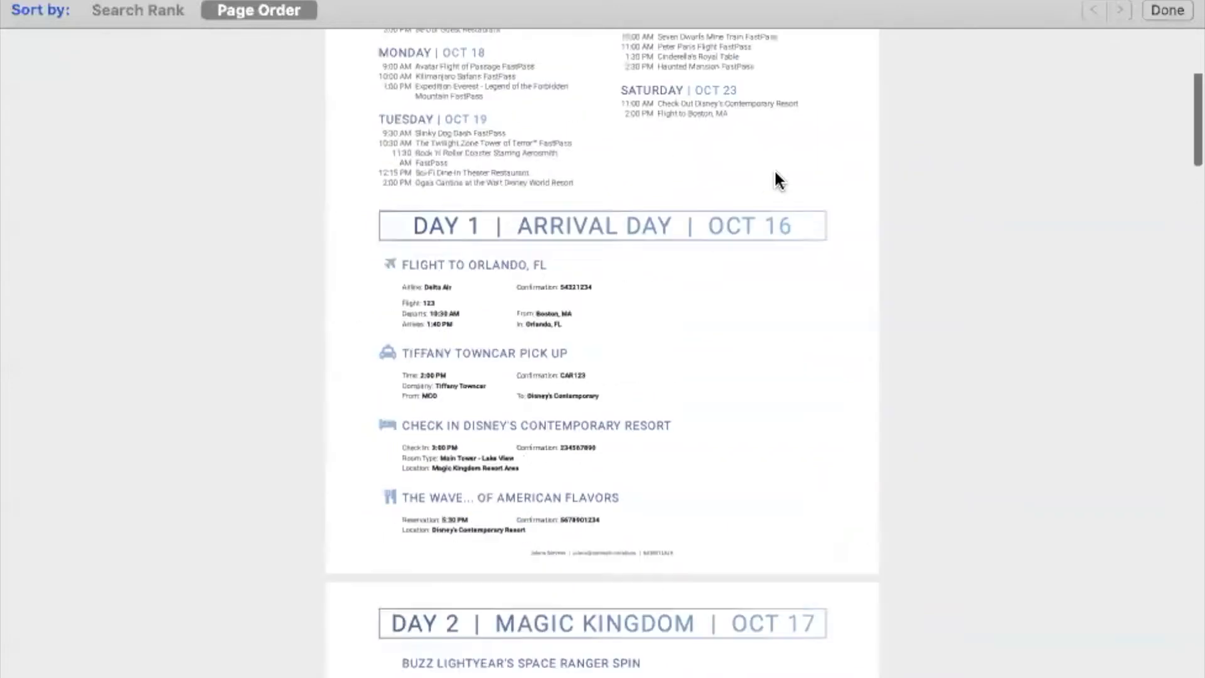
key("super+plus")
key("super+plus")
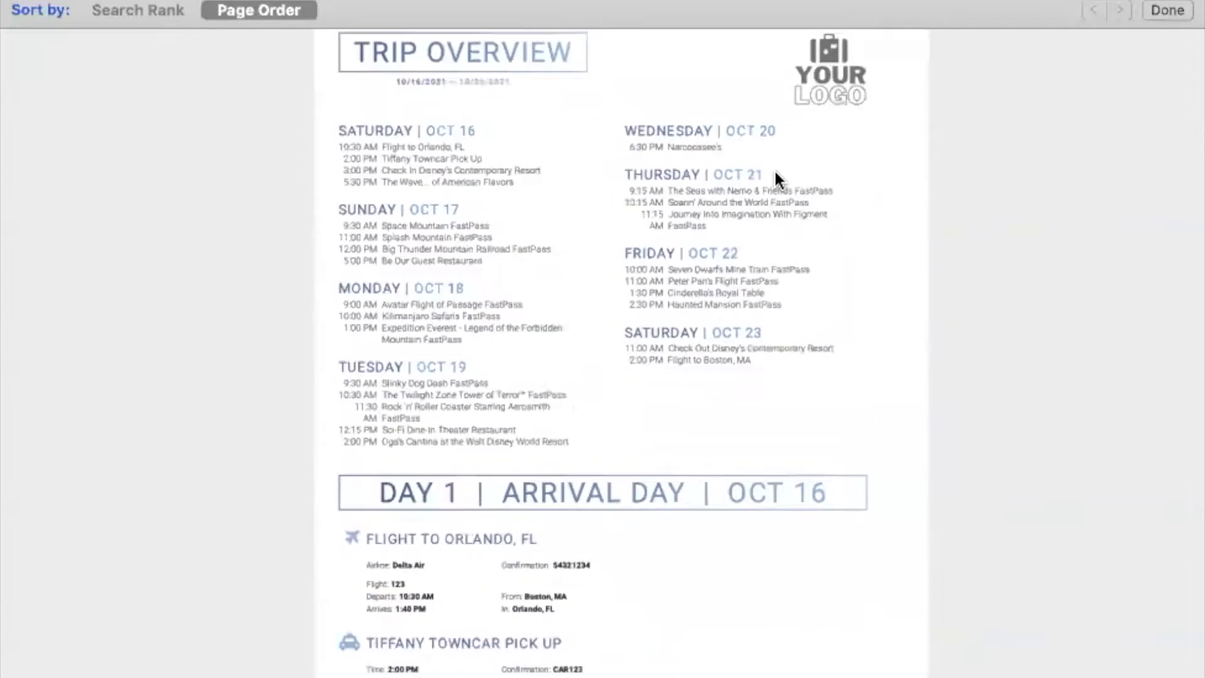
scroll(779, 180, "up", 5)
scroll(779, 181, "up", 1)
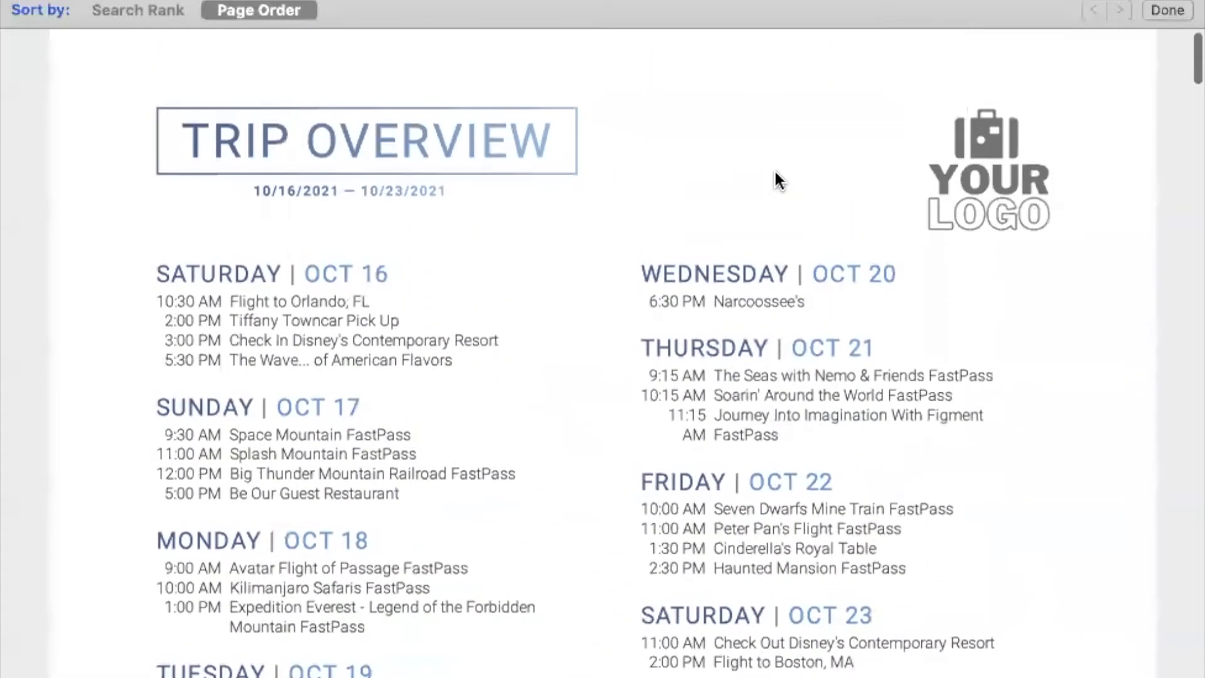
scroll(495, 277, "down", 4)
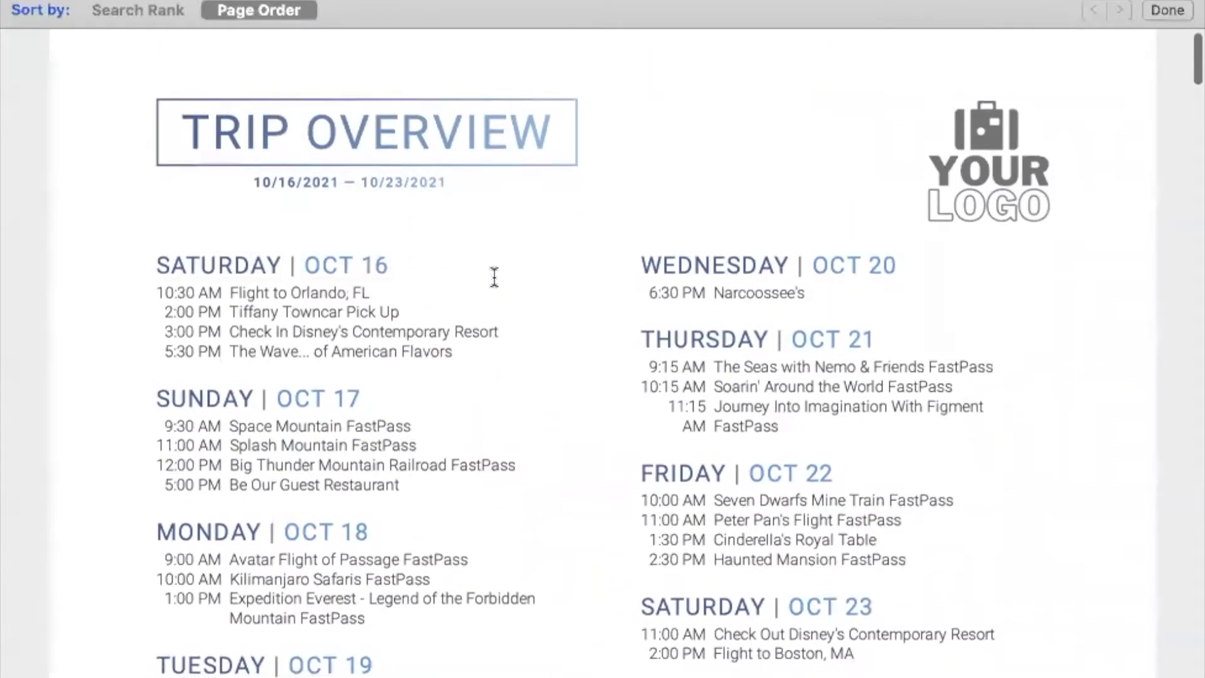
scroll(493, 277, "down", 1)
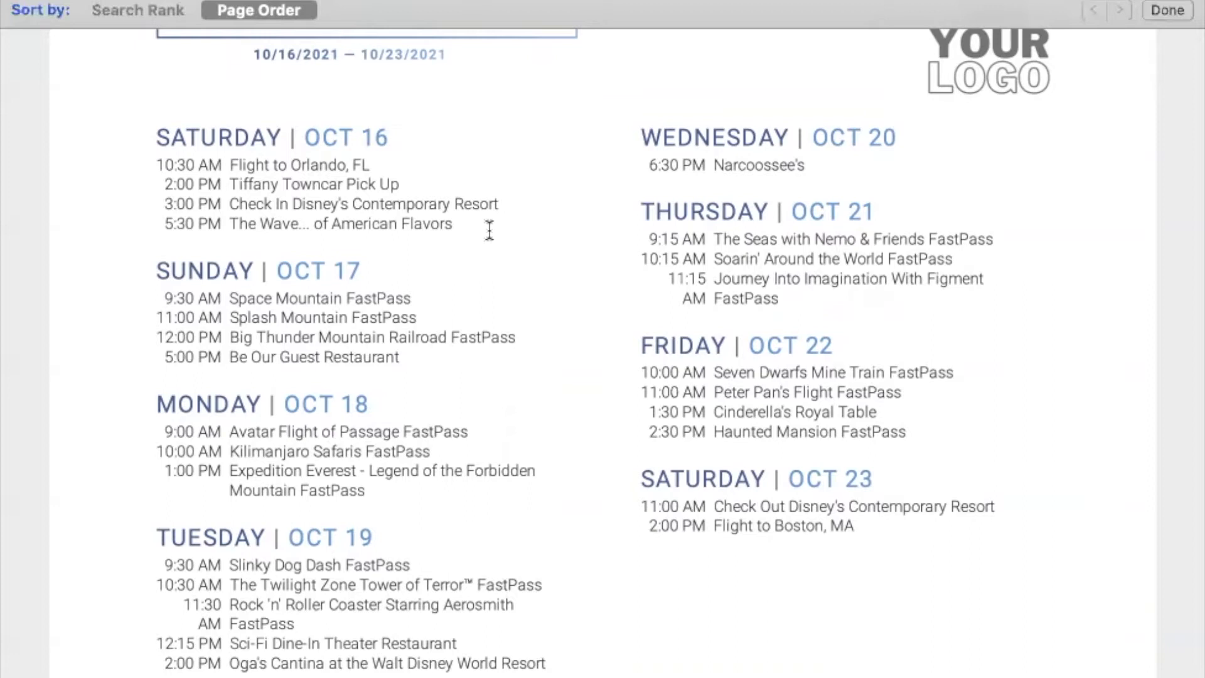
scroll(489, 230, "down", 2)
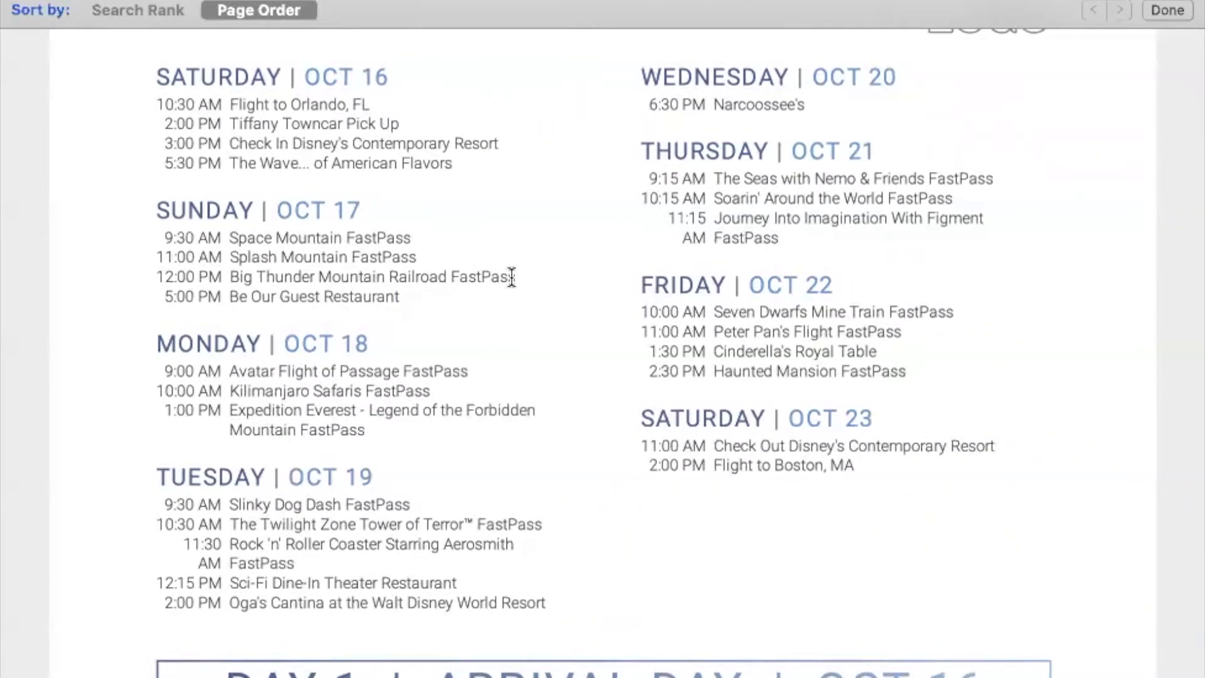
scroll(512, 277, "down", 9)
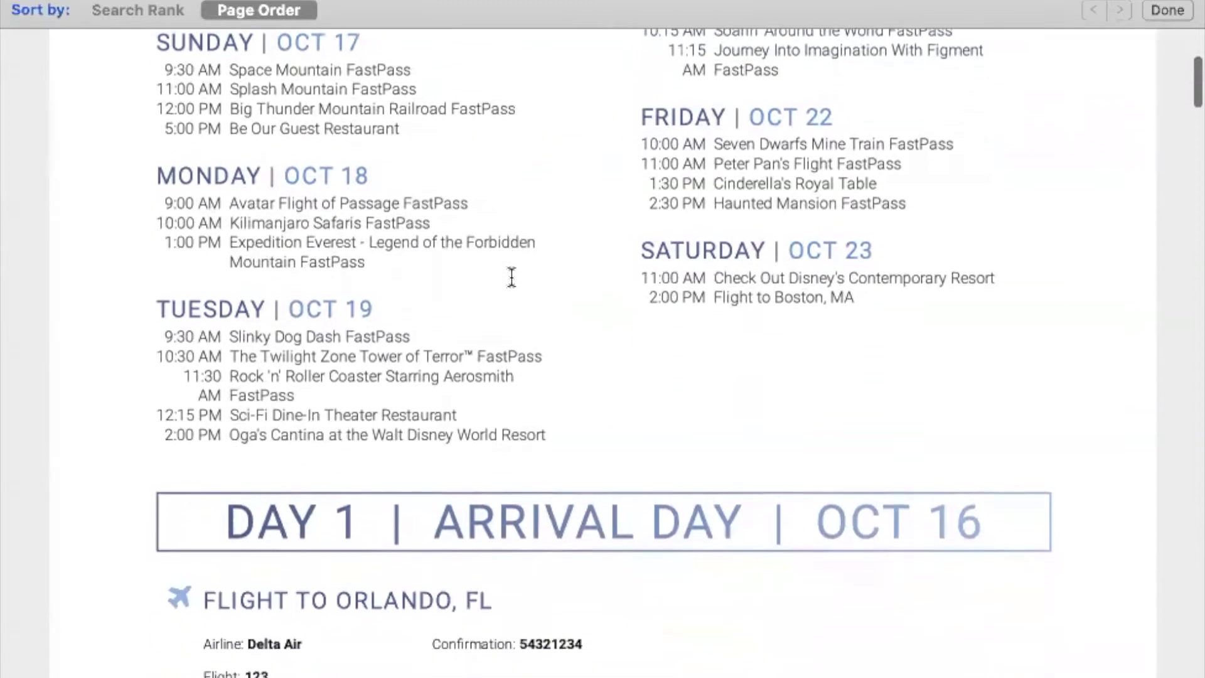
scroll(511, 277, "down", 3)
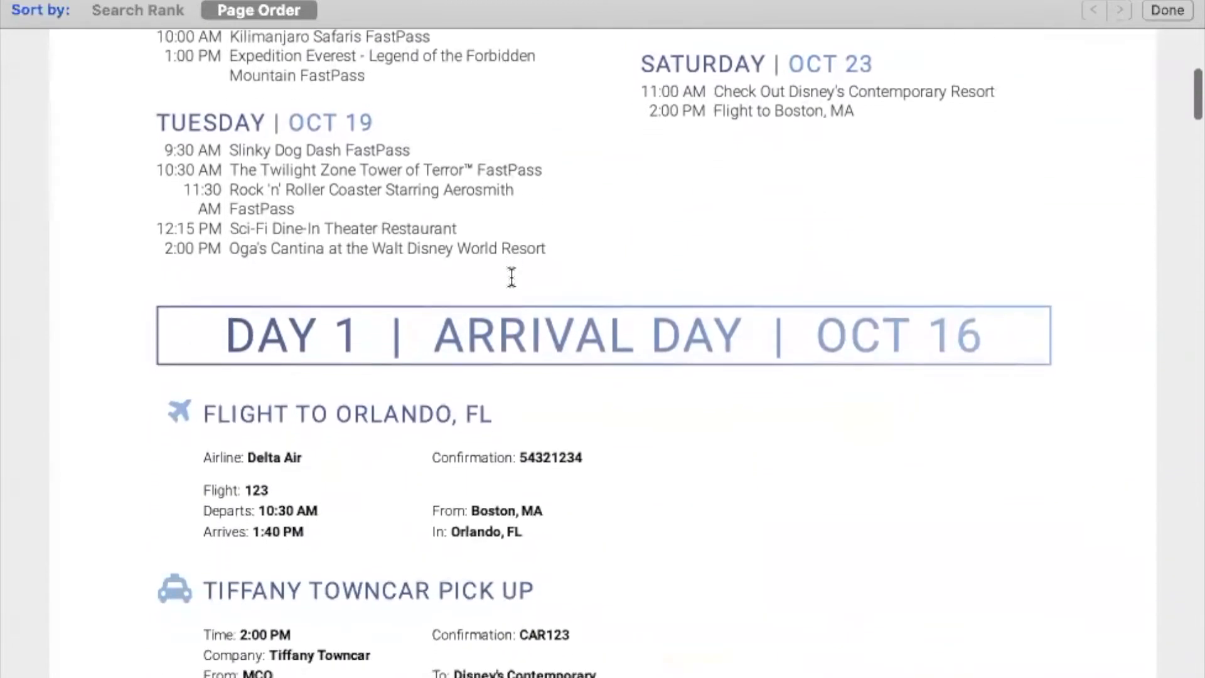
scroll(511, 277, "down", 5)
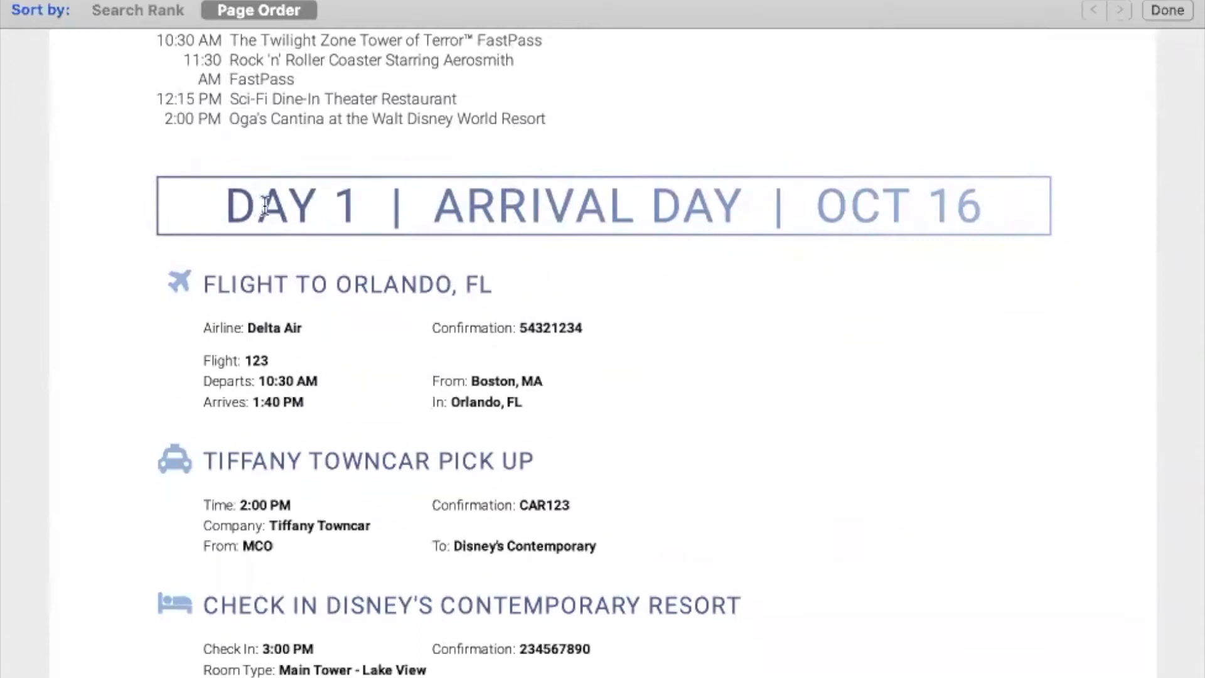
scroll(265, 206, "down", 3)
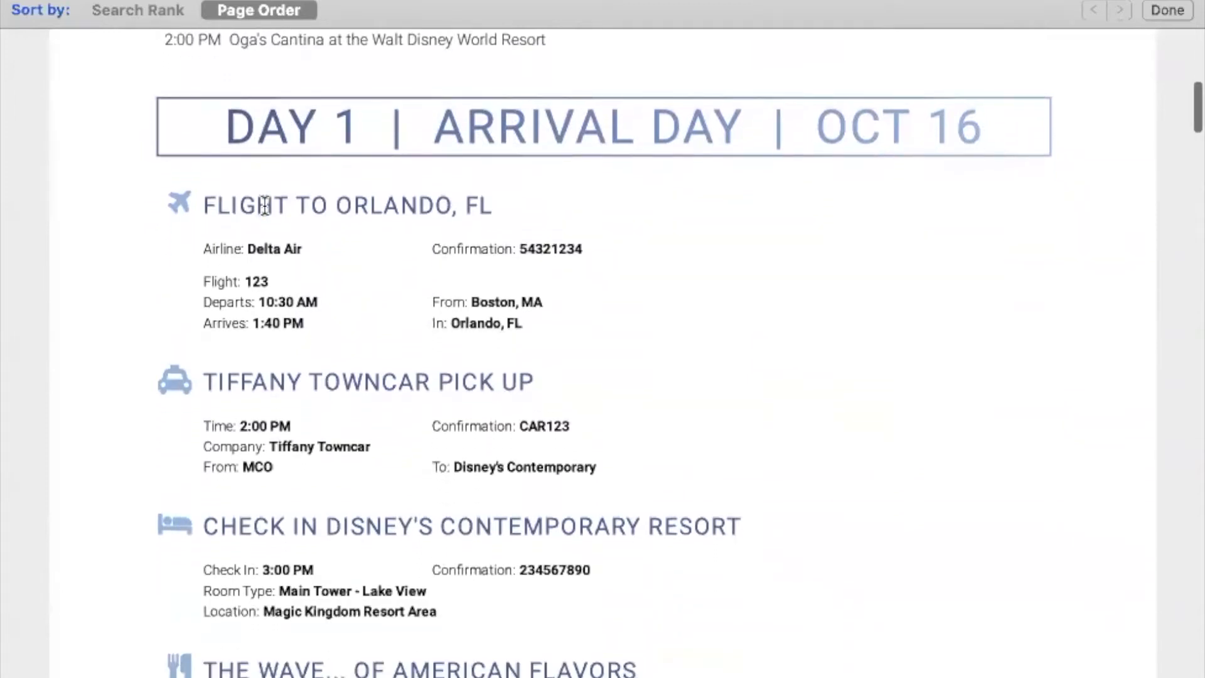
scroll(302, 272, "down", 4)
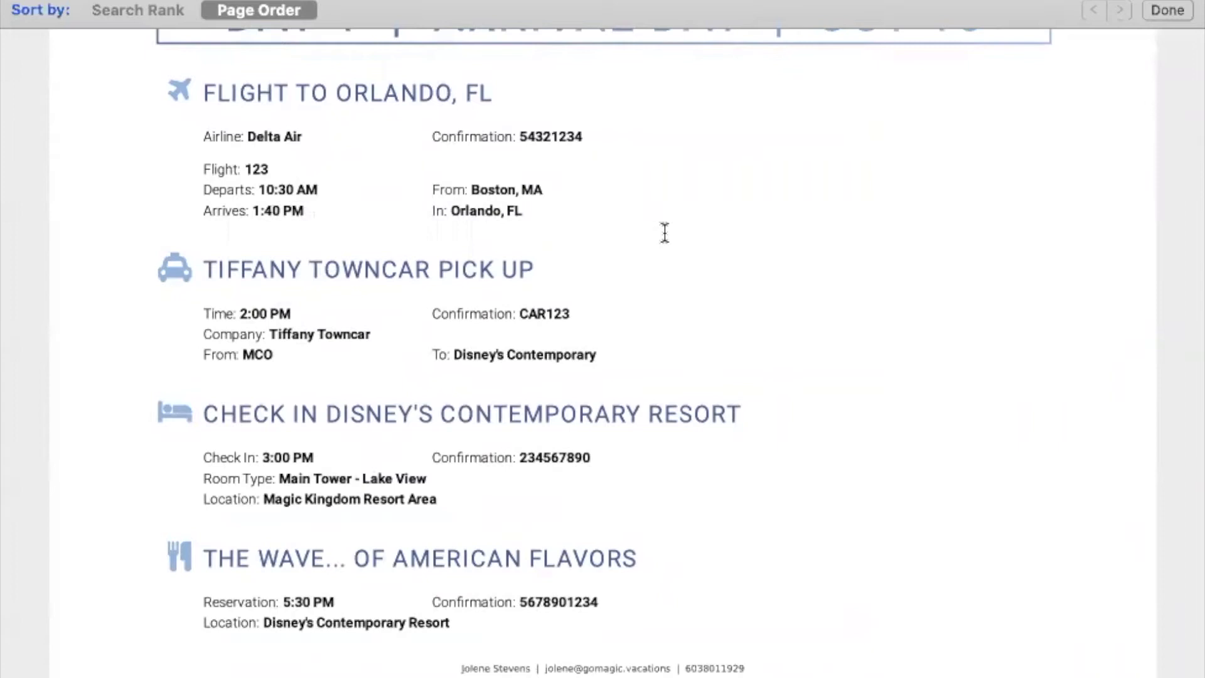
- Examine the Day 2 Magic Kingdom section of the PDF, including its attractions, FastPass entries, notes and dining reservation
scroll(665, 233, "down", 7)
scroll(665, 232, "down", 13)
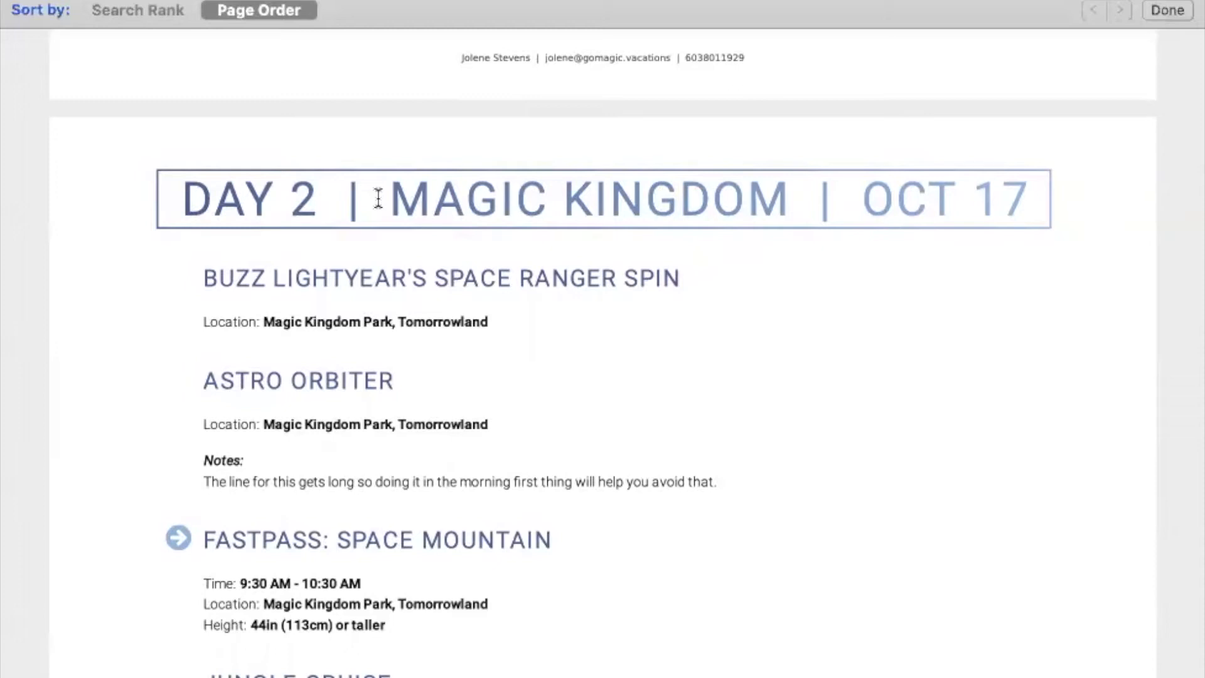
scroll(379, 199, "down", 3)
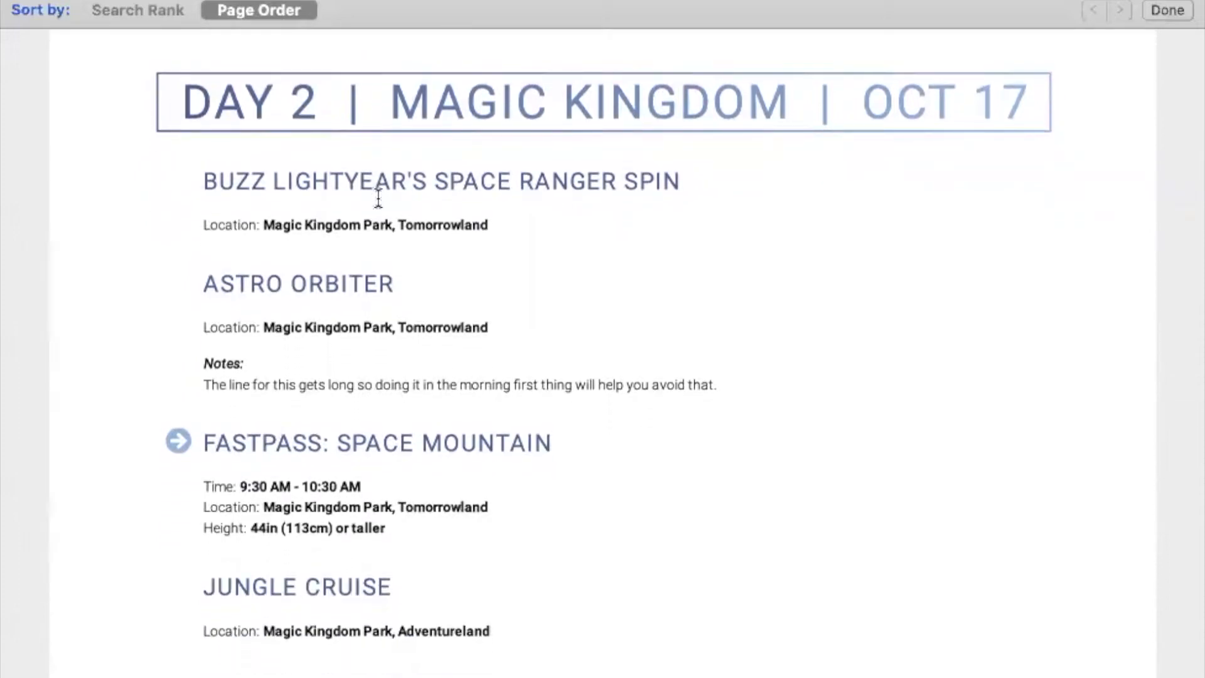
scroll(378, 198, "down", 2)
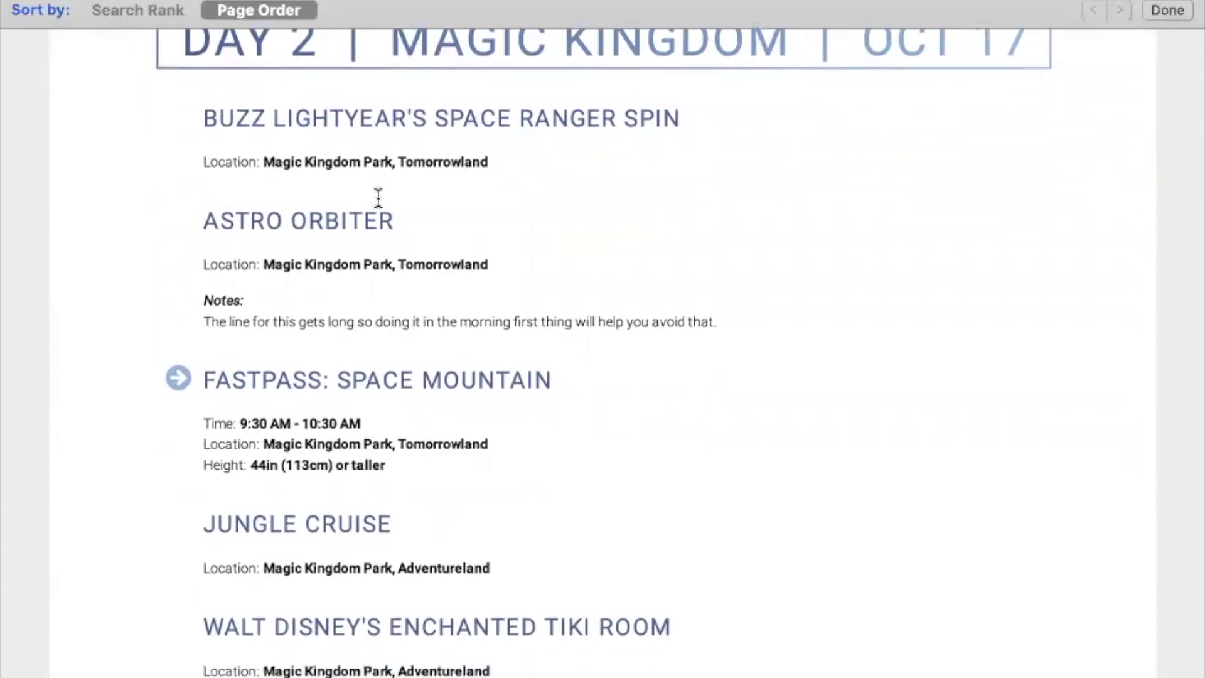
scroll(378, 198, "down", 1)
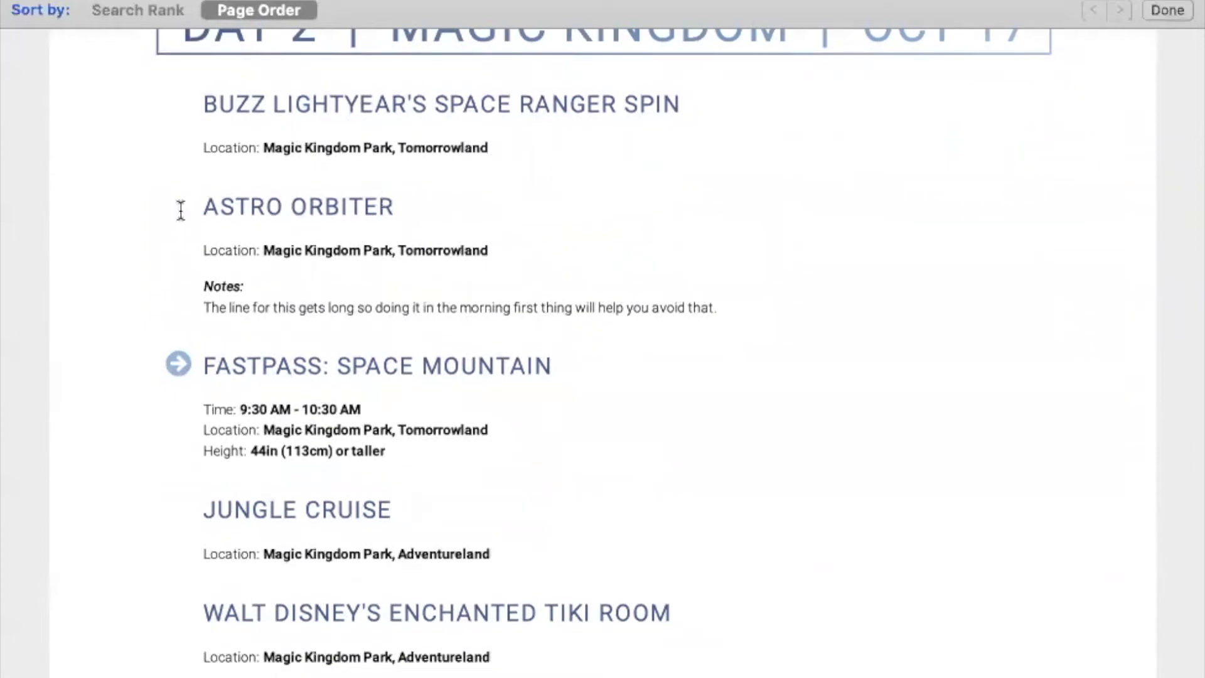
scroll(361, 209, "down", 3)
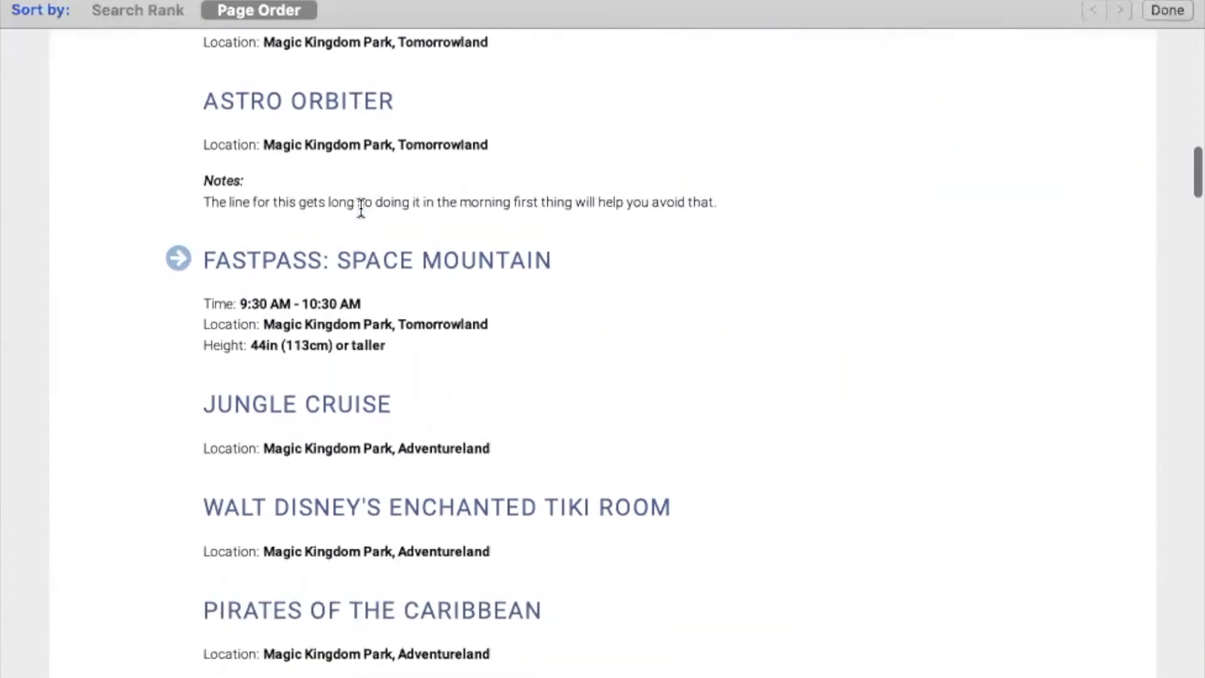
scroll(361, 209, "down", 4)
scroll(361, 209, "down", 2)
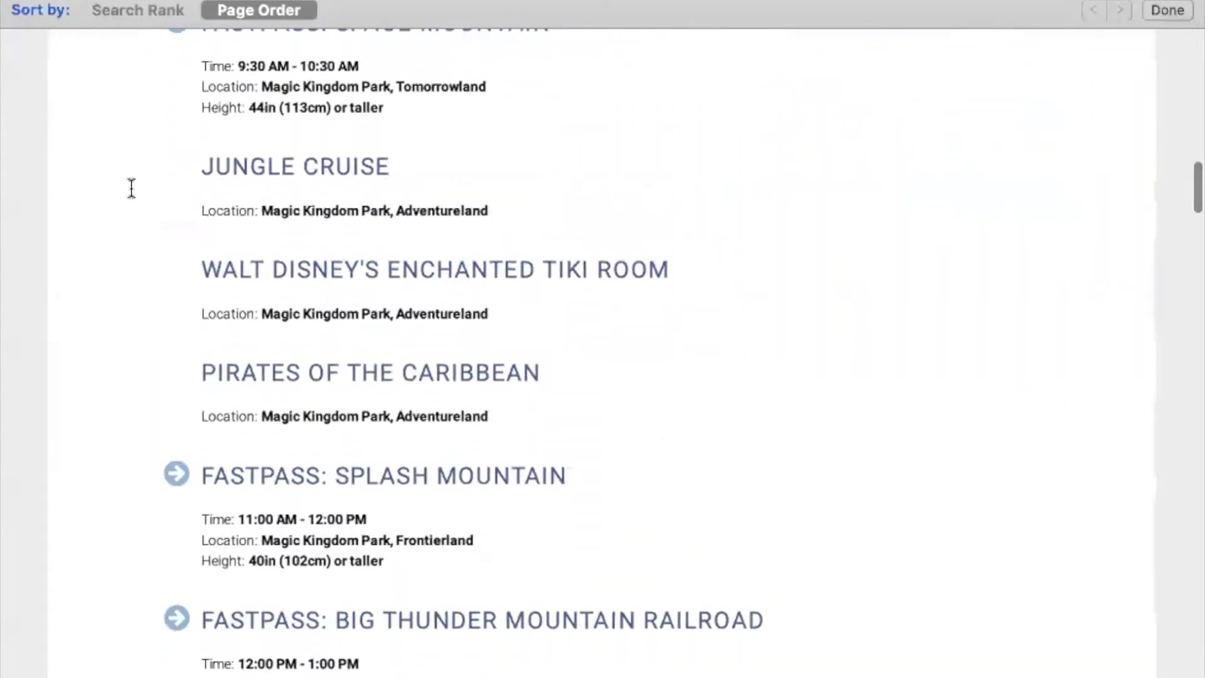
scroll(176, 292, "down", 3)
scroll(176, 291, "down", 1)
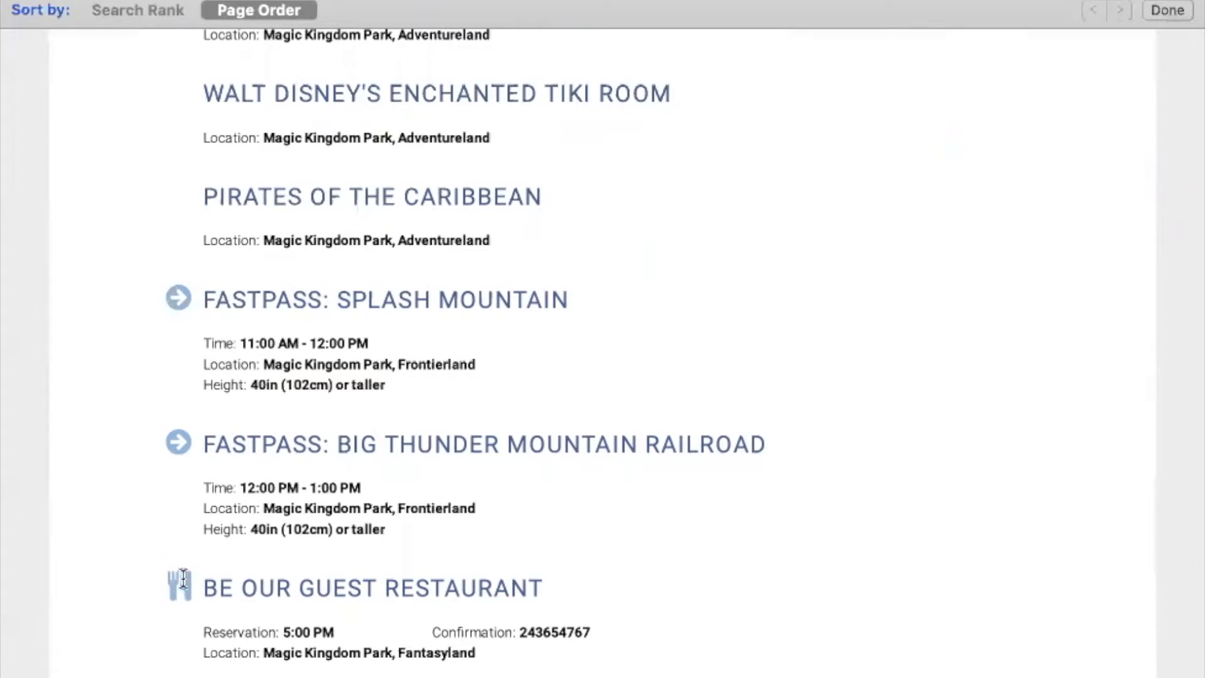
scroll(180, 555, "up", 10)
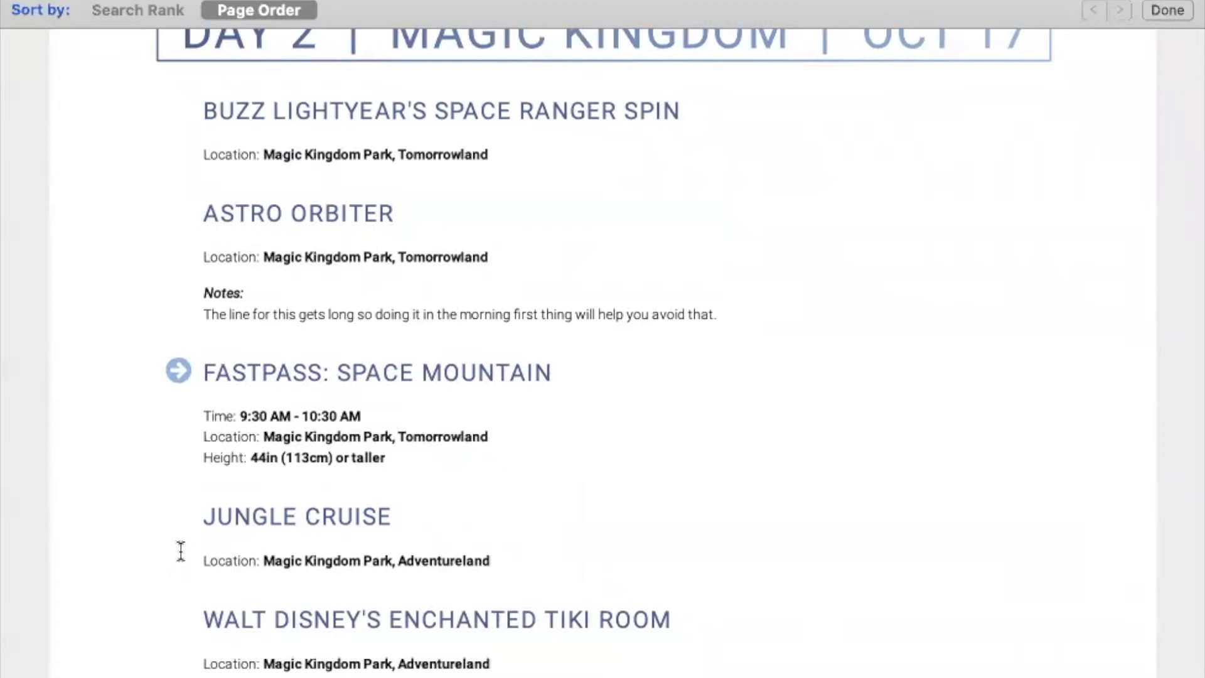
scroll(216, 439, "up", 2)
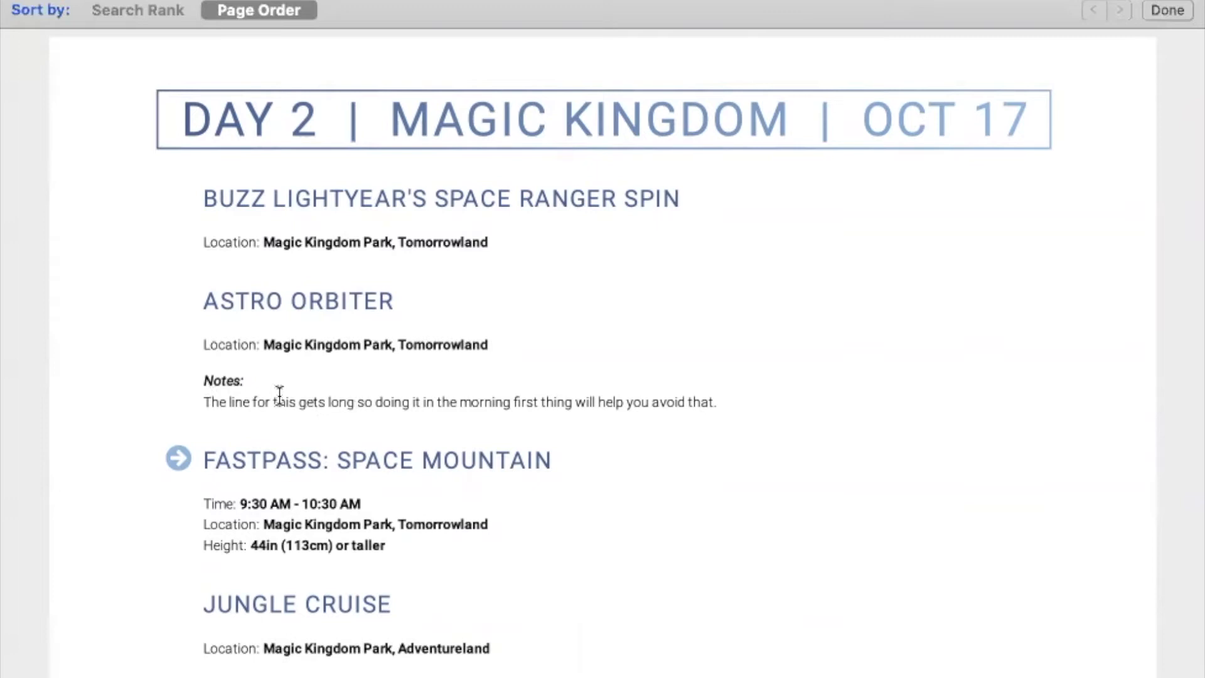
scroll(279, 394, "up", 15)
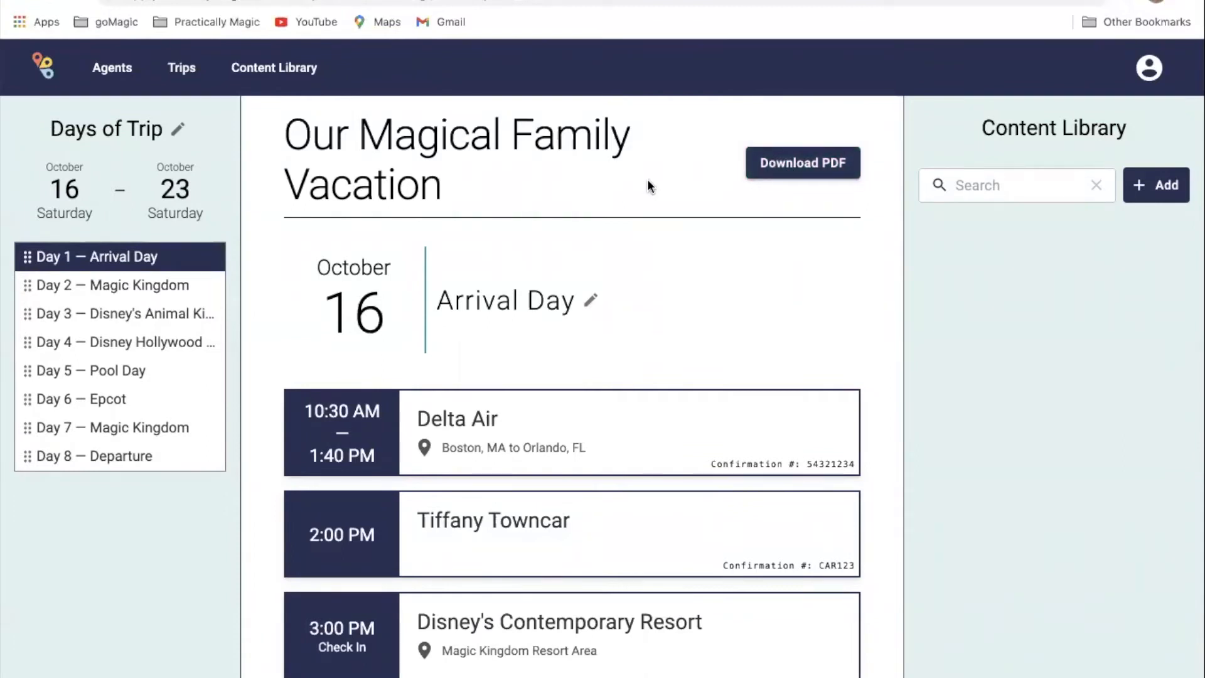
- Look through the Day 1 Arrival Day entries in the trip planner and open Day 2 — Magic Kingdom
scroll(656, 330, "down", 3)
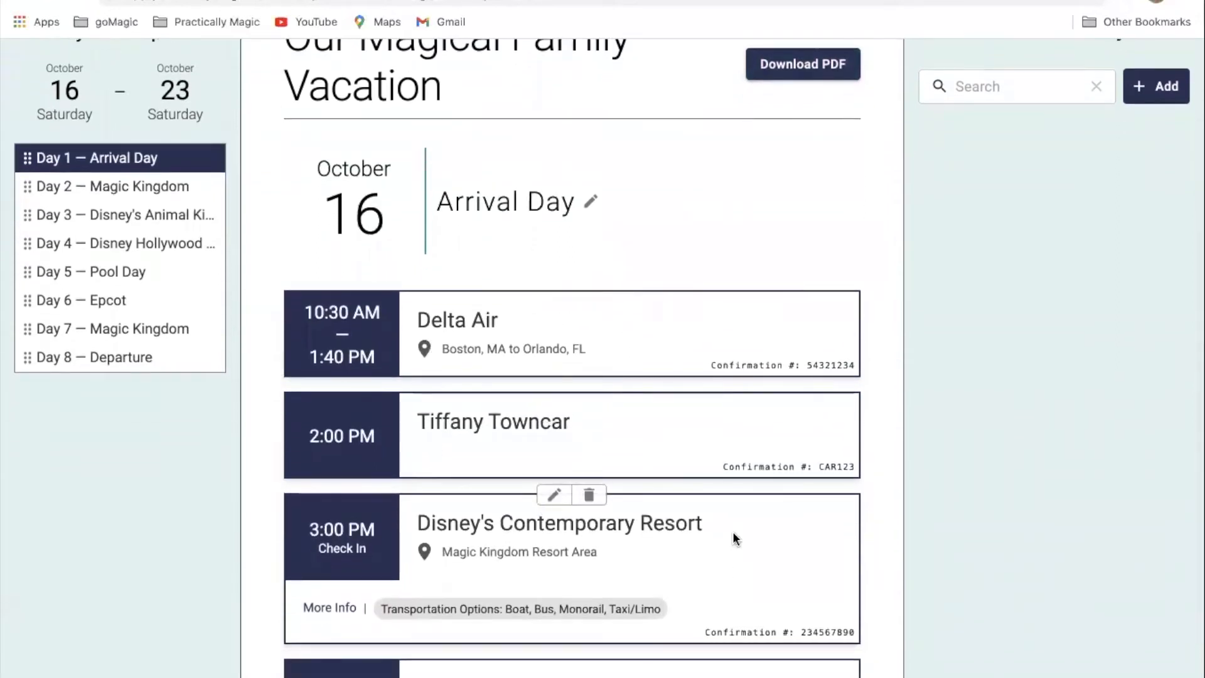
scroll(732, 533, "down", 3)
scroll(706, 379, "up", 2)
scroll(707, 379, "up", 2)
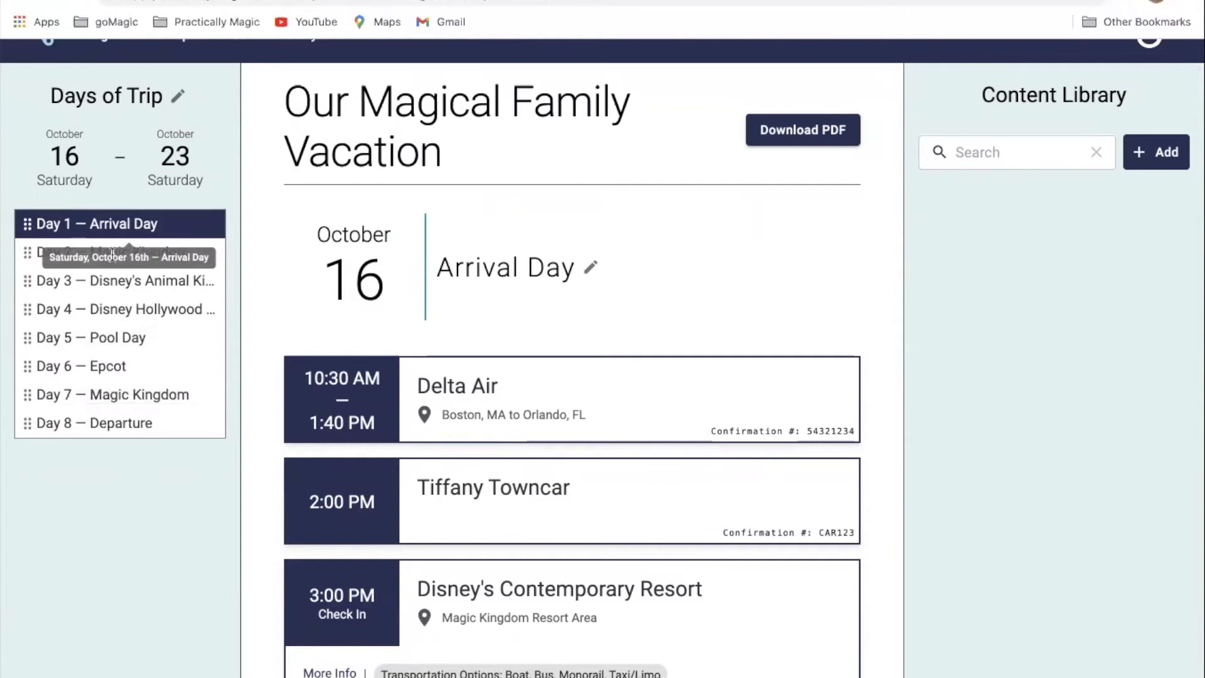
left_click(52, 253)
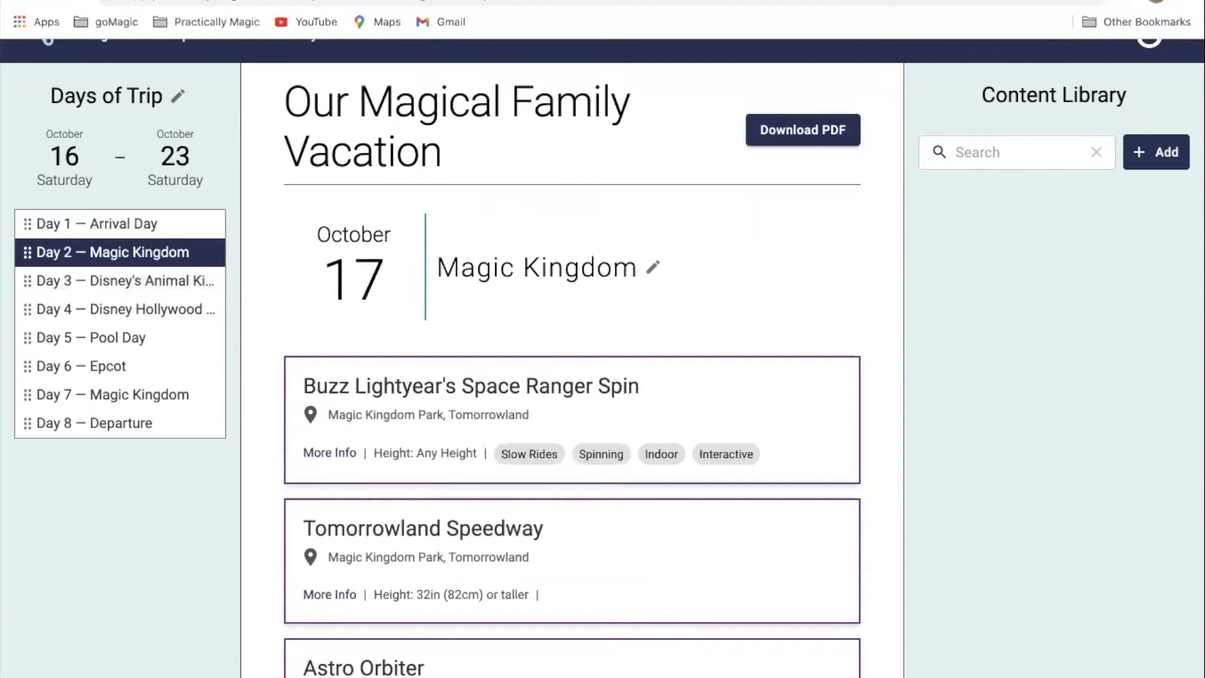
- Search the content library for "Fant" and browse the matching Fantasyland items
left_click(982, 152)
type("Fan")
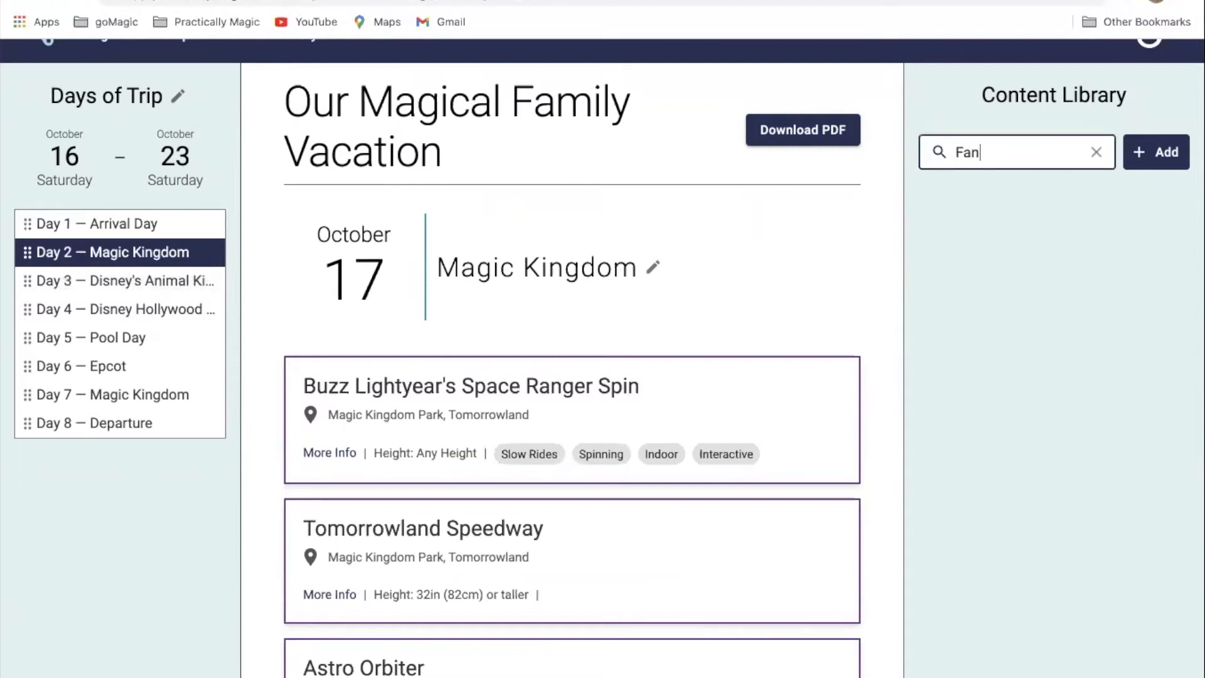
type("t")
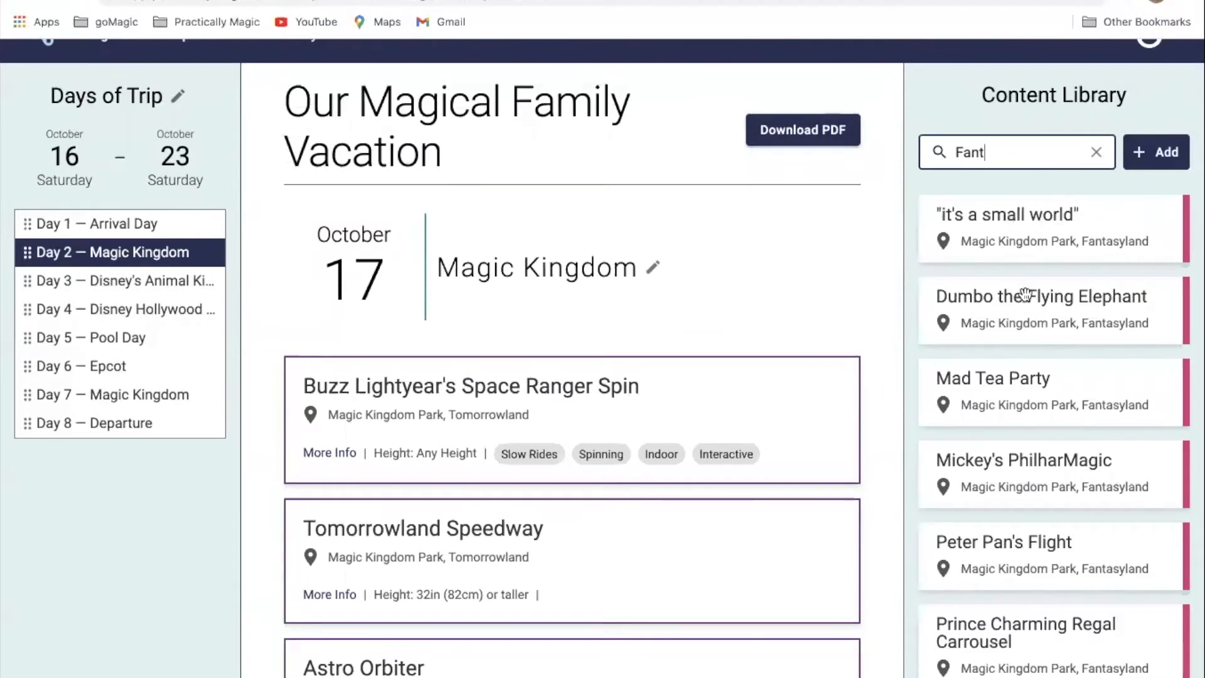
scroll(1025, 295, "down", 3)
scroll(1025, 295, "down", 9)
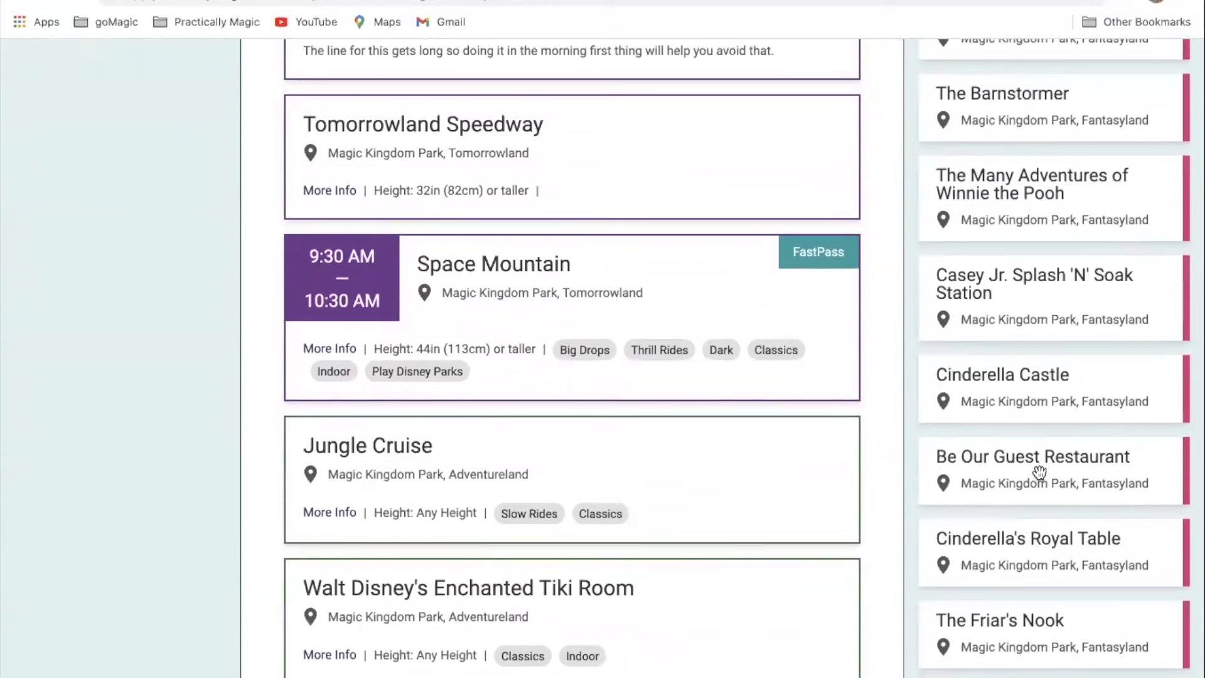
scroll(1040, 472, "up", 9)
scroll(1040, 472, "up", 4)
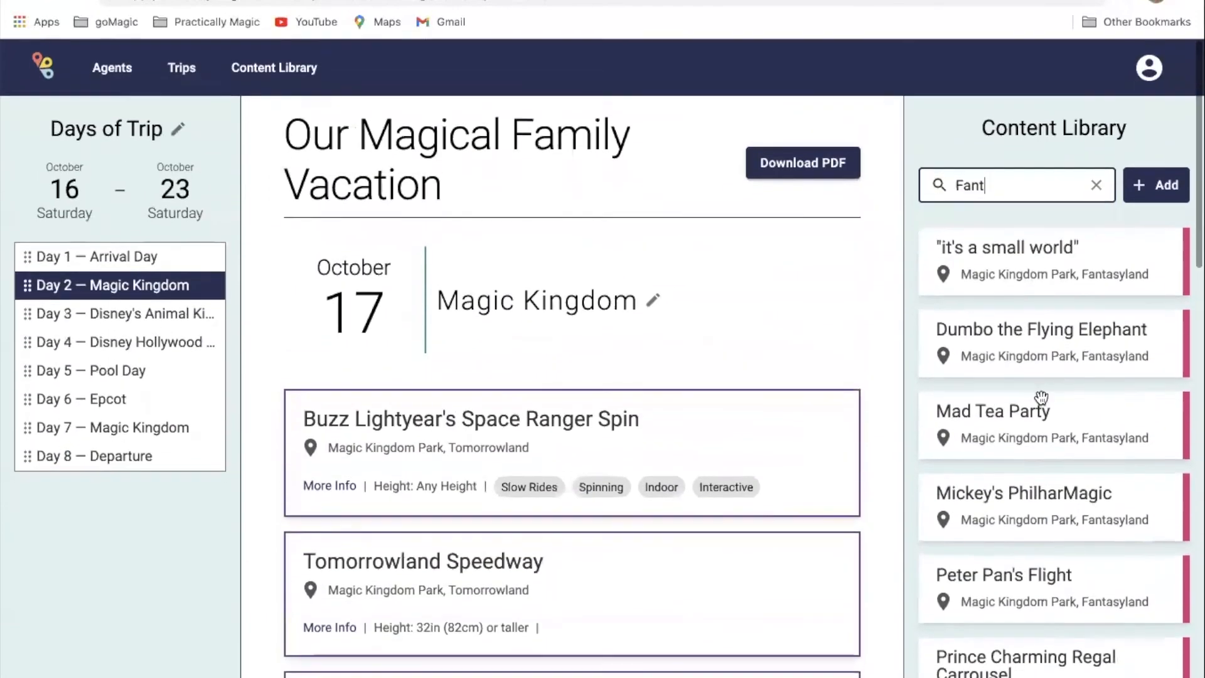
- Add "it's a small world", Dumbo the Flying Elephant and Mad Tea Party, in that order, above Buzz Lightyear's Space Ranger Spin on Day 2
left_click_drag(1028, 254, 454, 402)
left_click_drag(1059, 332, 408, 555)
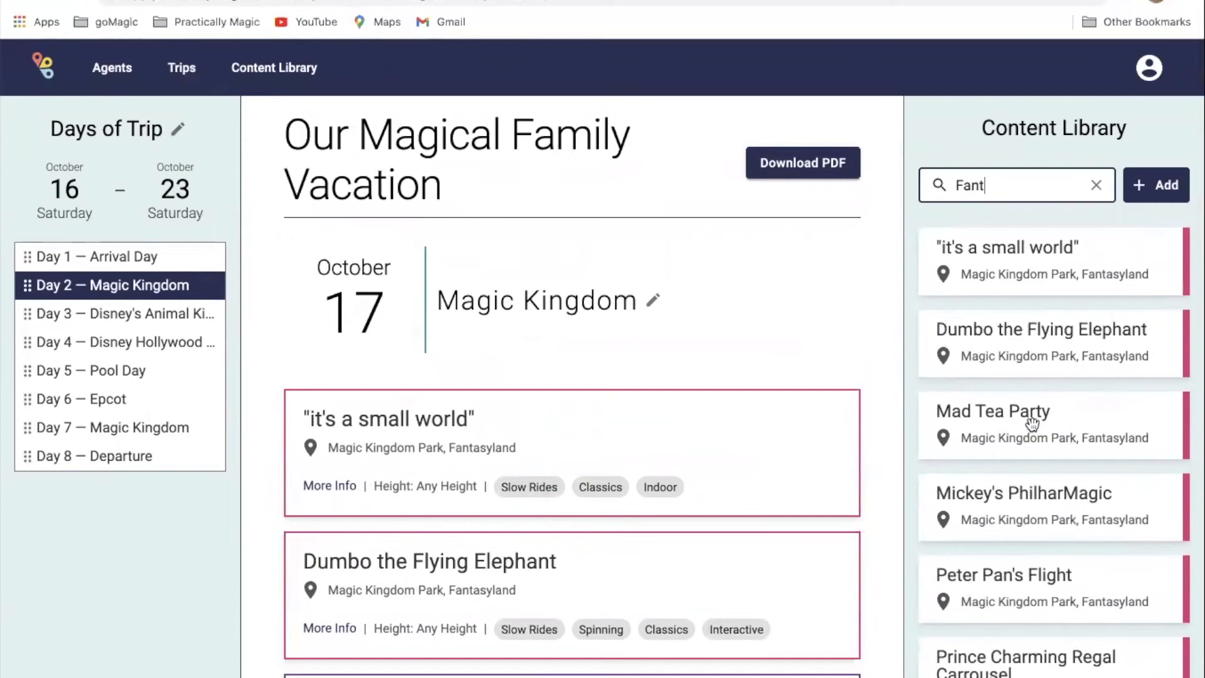
left_click_drag(1055, 420, 440, 251)
scroll(559, 258, "up", 4)
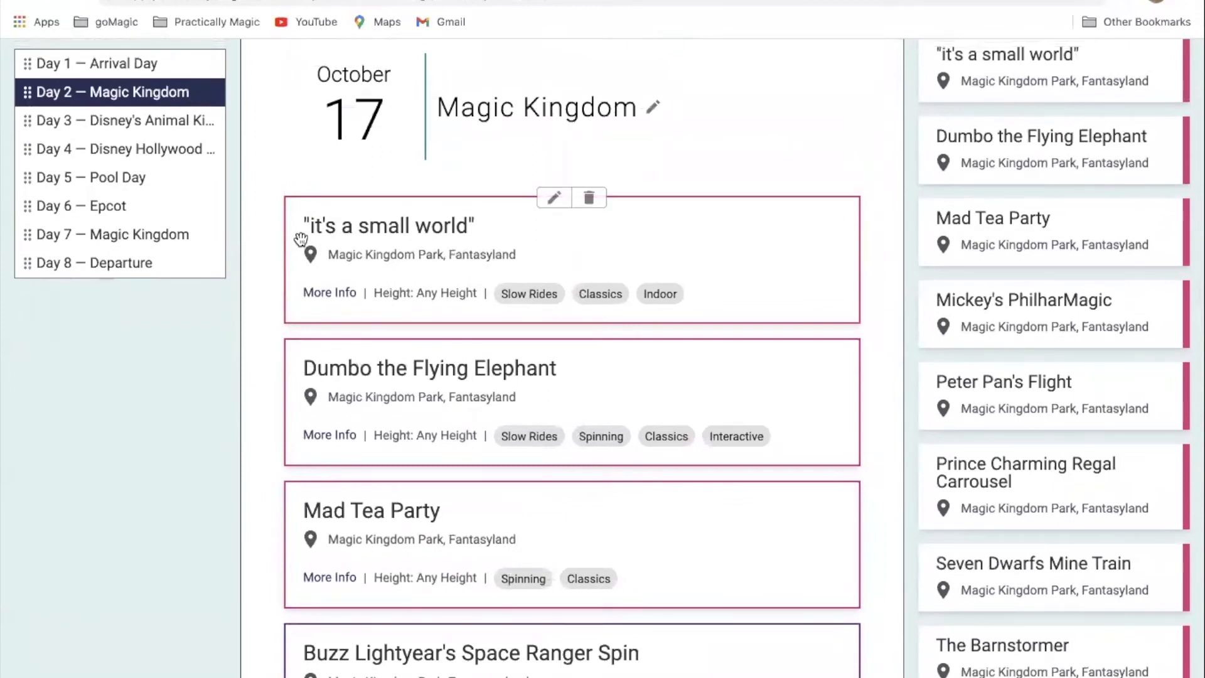
- Set the trip's date range to October 16–26, save it, and open the new Day 10
scroll(203, 157, "up", 3)
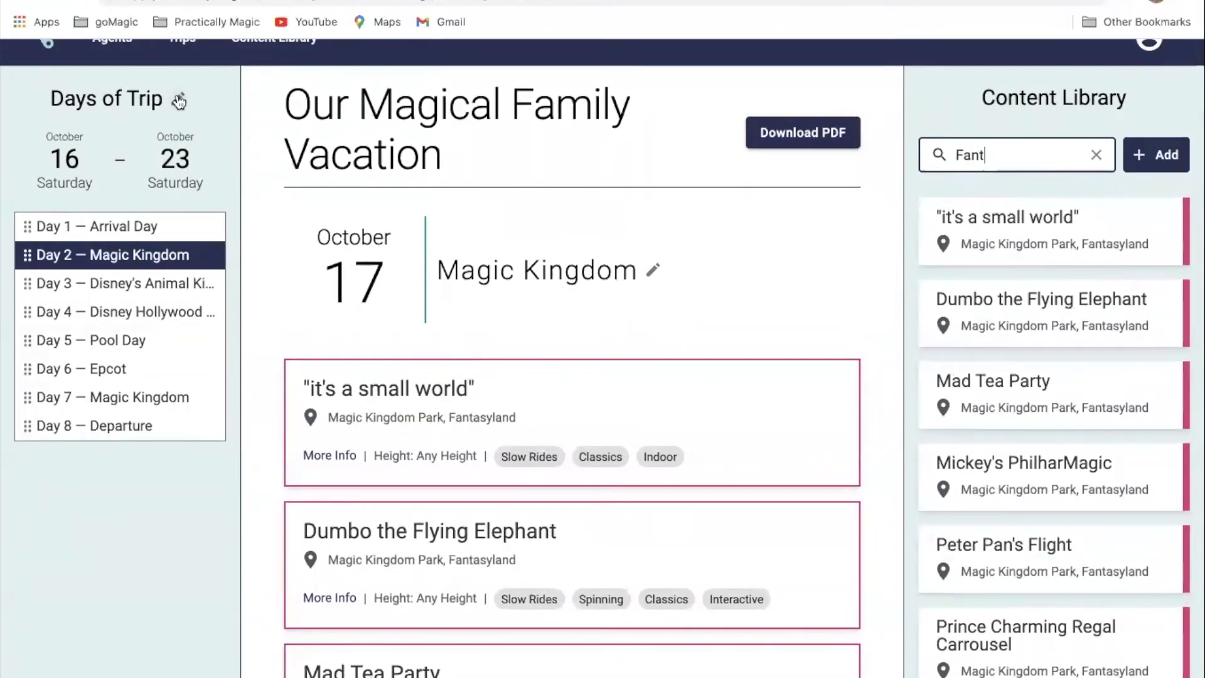
scroll(178, 101, "down", 1)
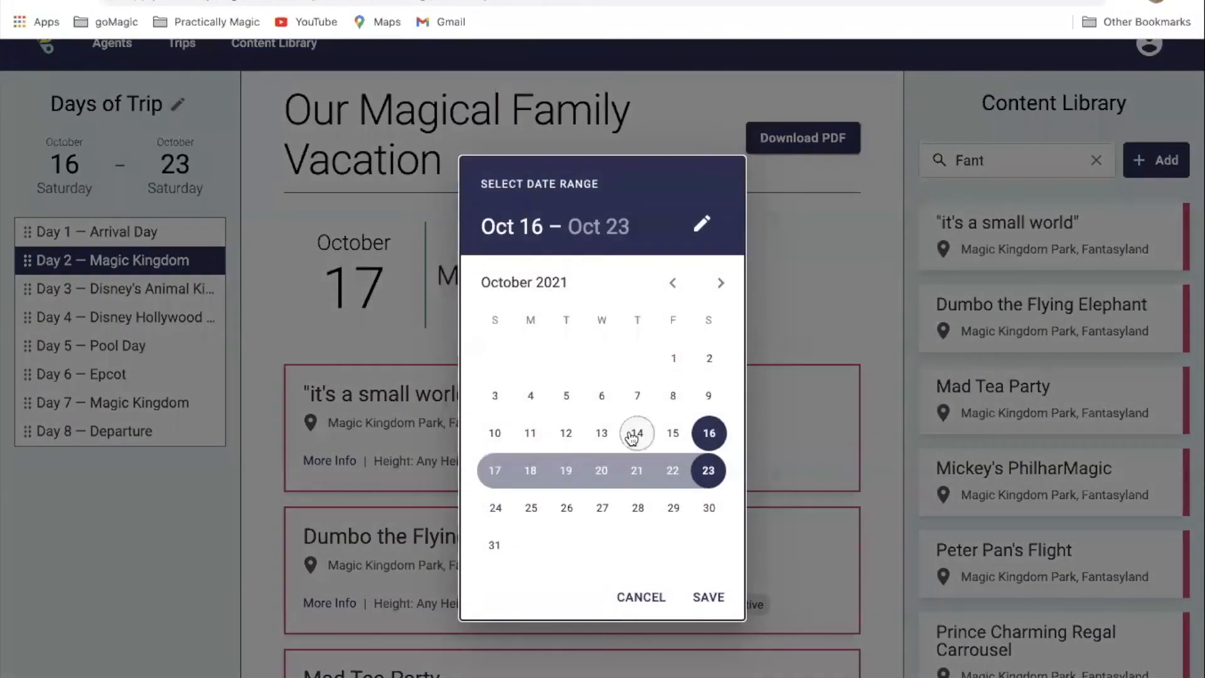
left_click(709, 433)
left_click(568, 510)
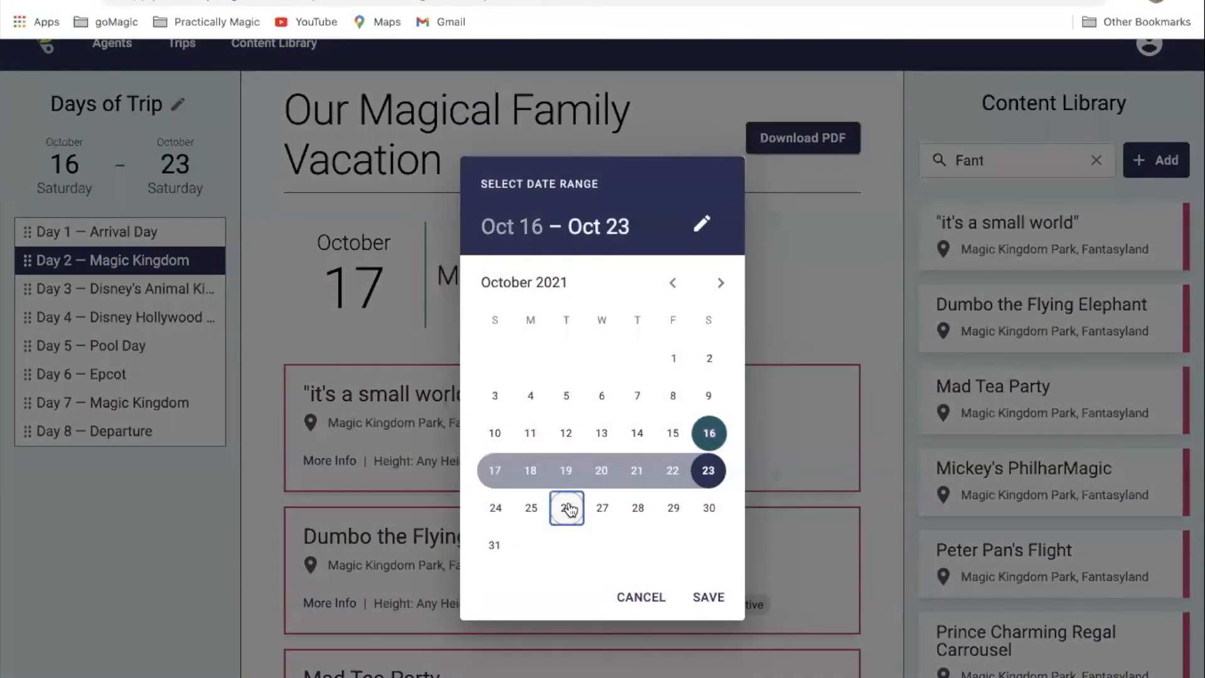
left_click(709, 597)
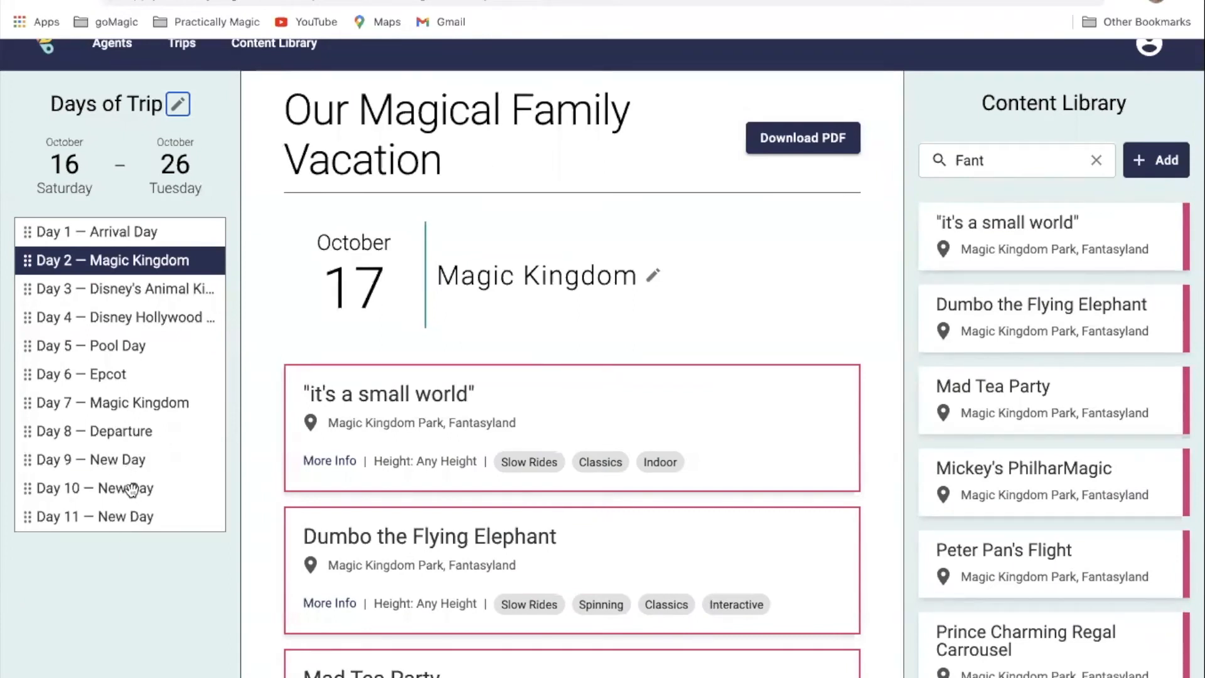
left_click(129, 488)
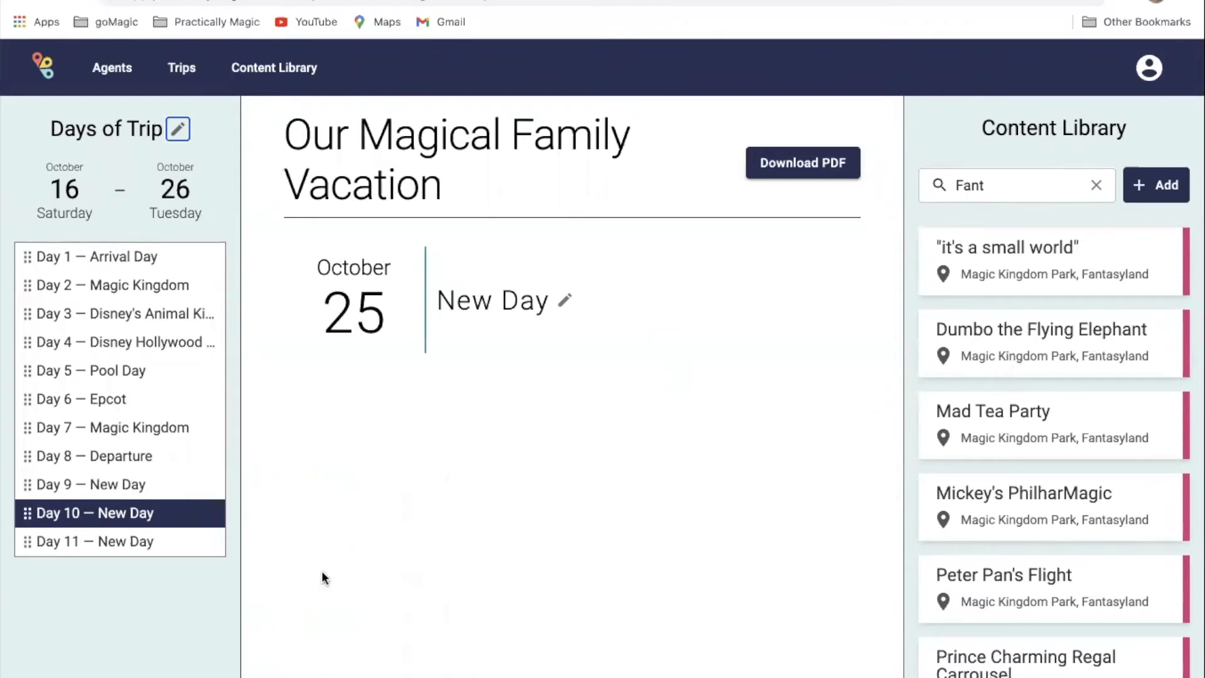
- Set the trip's date range to October 16–20 and save it
left_click(178, 129)
left_click(709, 433)
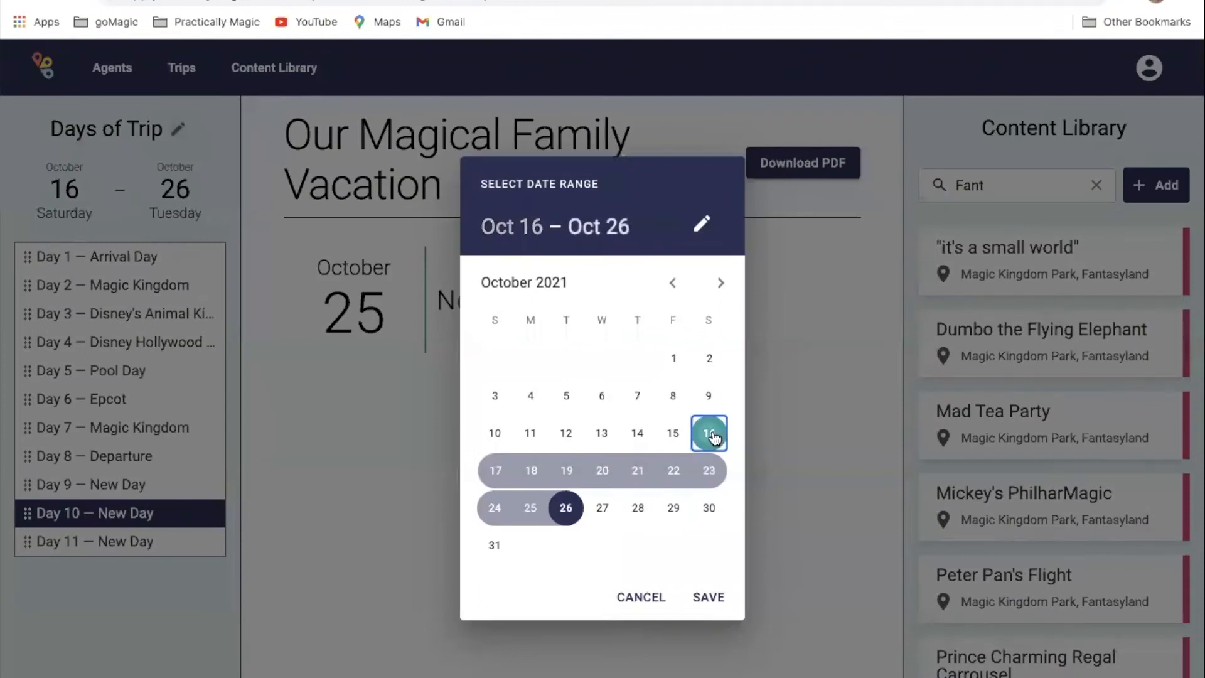
left_click(604, 470)
left_click(716, 599)
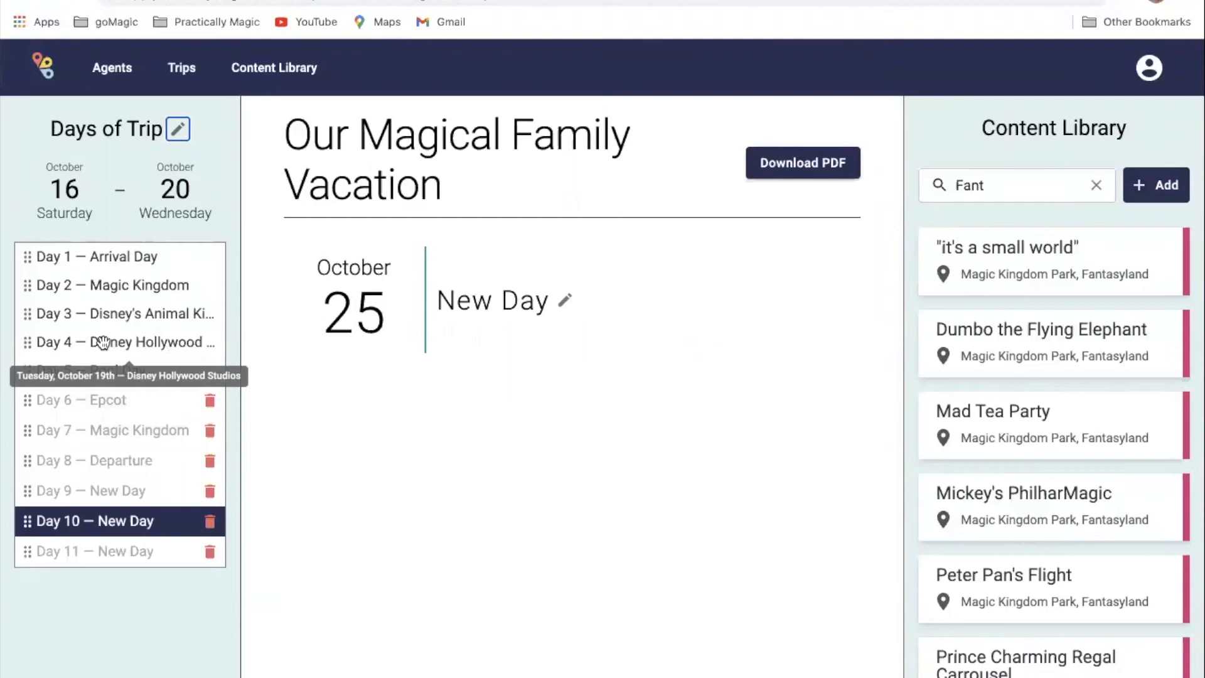
- Move the Disney Hollywood Studios day below Pool Day so it becomes Day 5, and open it
left_click_drag(114, 342, 110, 379)
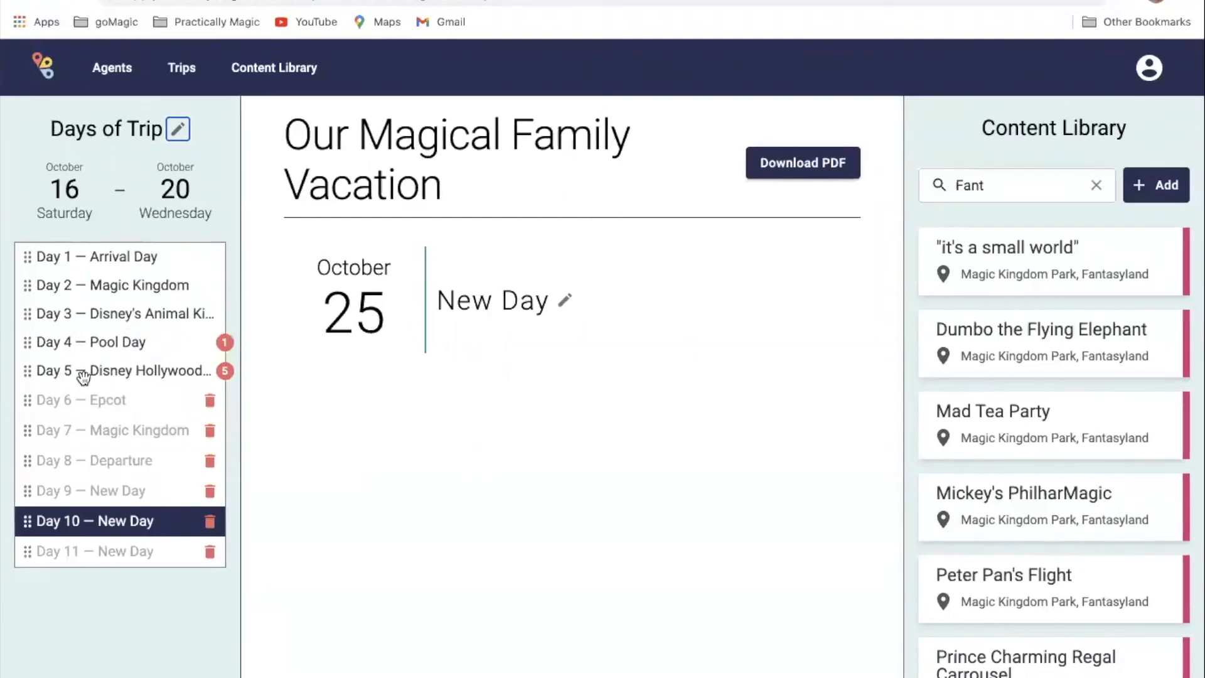
mouse_move(228, 380)
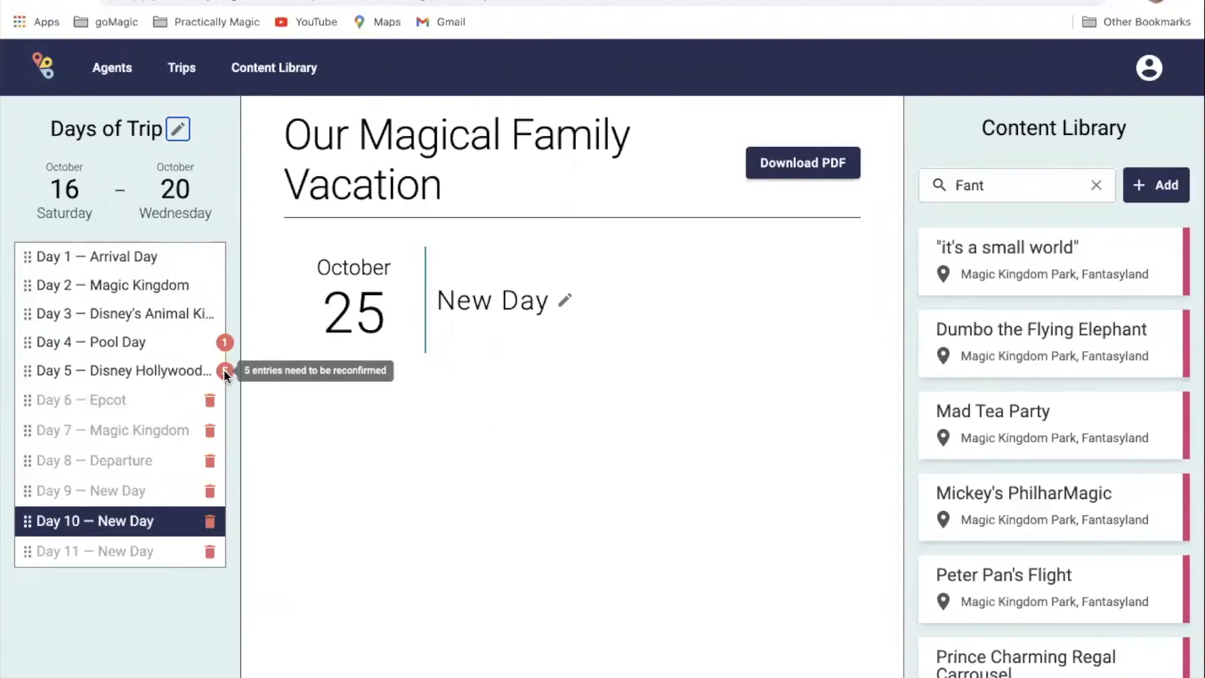
left_click(224, 369)
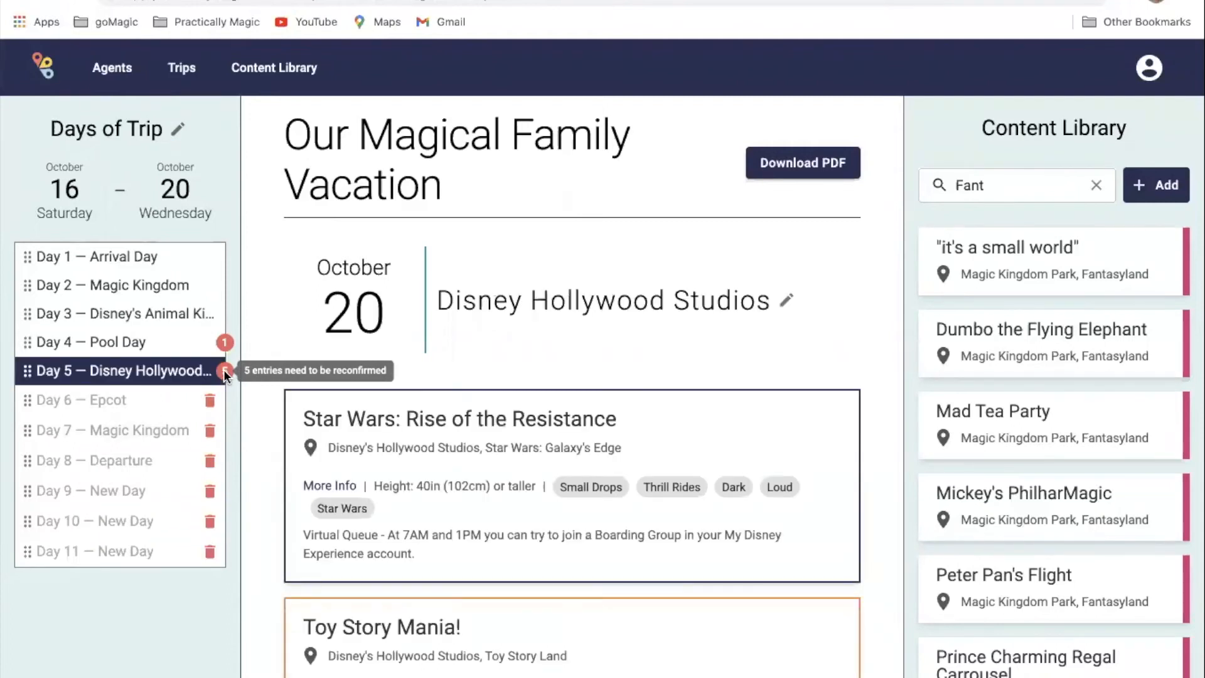
- Review the Day 5 entries flagged for reconfirmation and view the More Info page for Star Wars: Rise of the Resistance
scroll(417, 396, "down", 8)
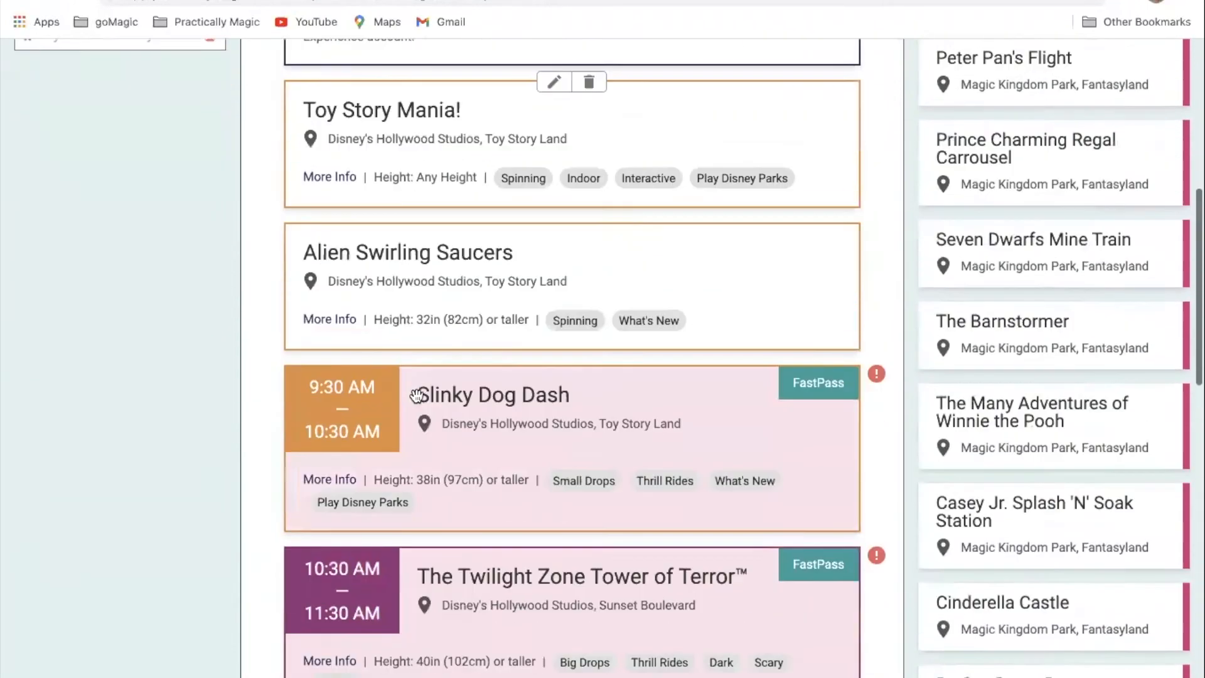
scroll(417, 395, "down", 4)
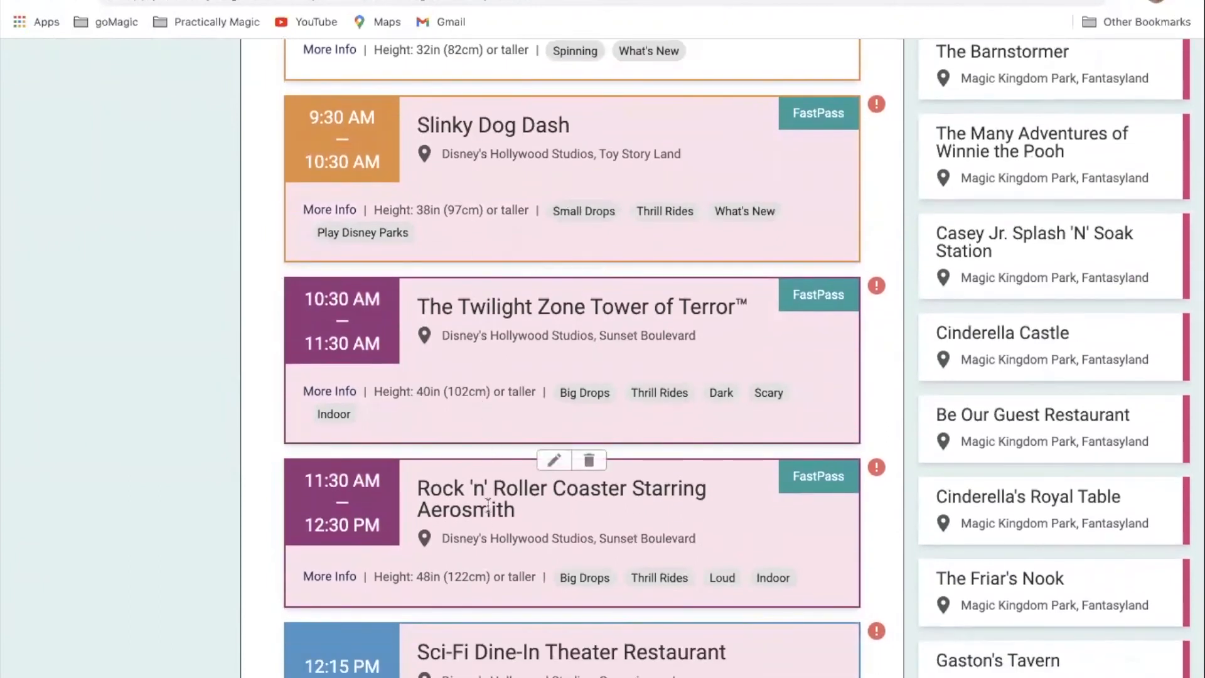
scroll(485, 521, "down", 2)
scroll(485, 521, "down", 1)
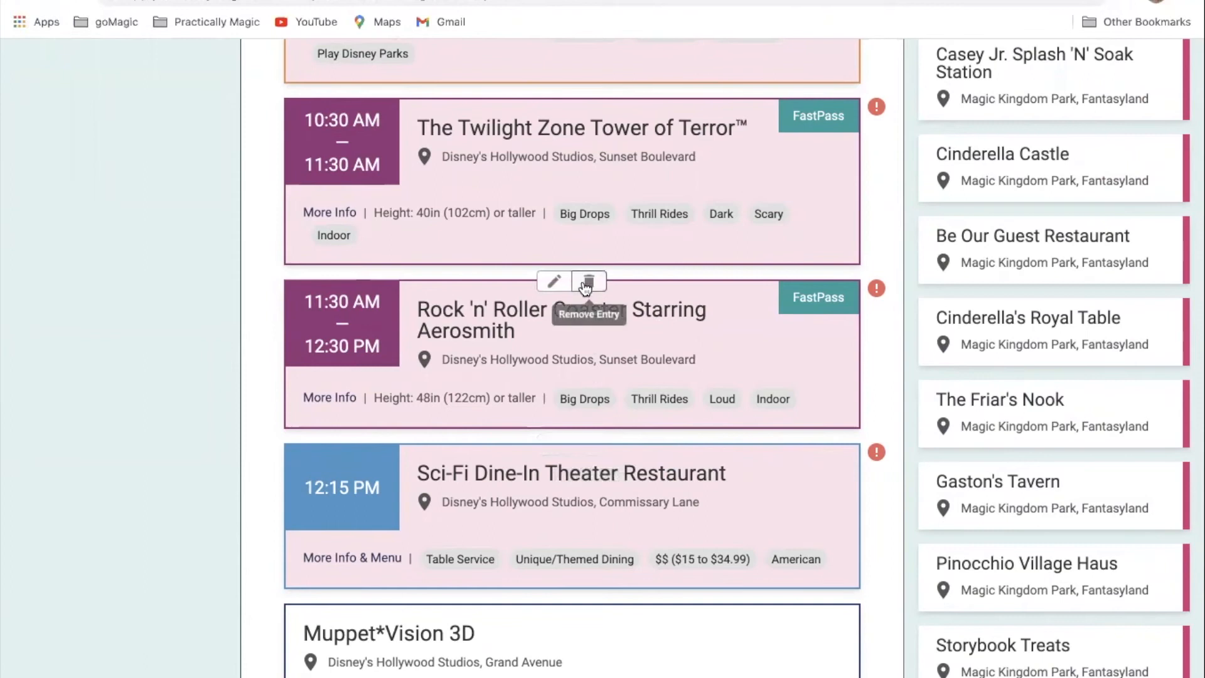
scroll(615, 337, "up", 9)
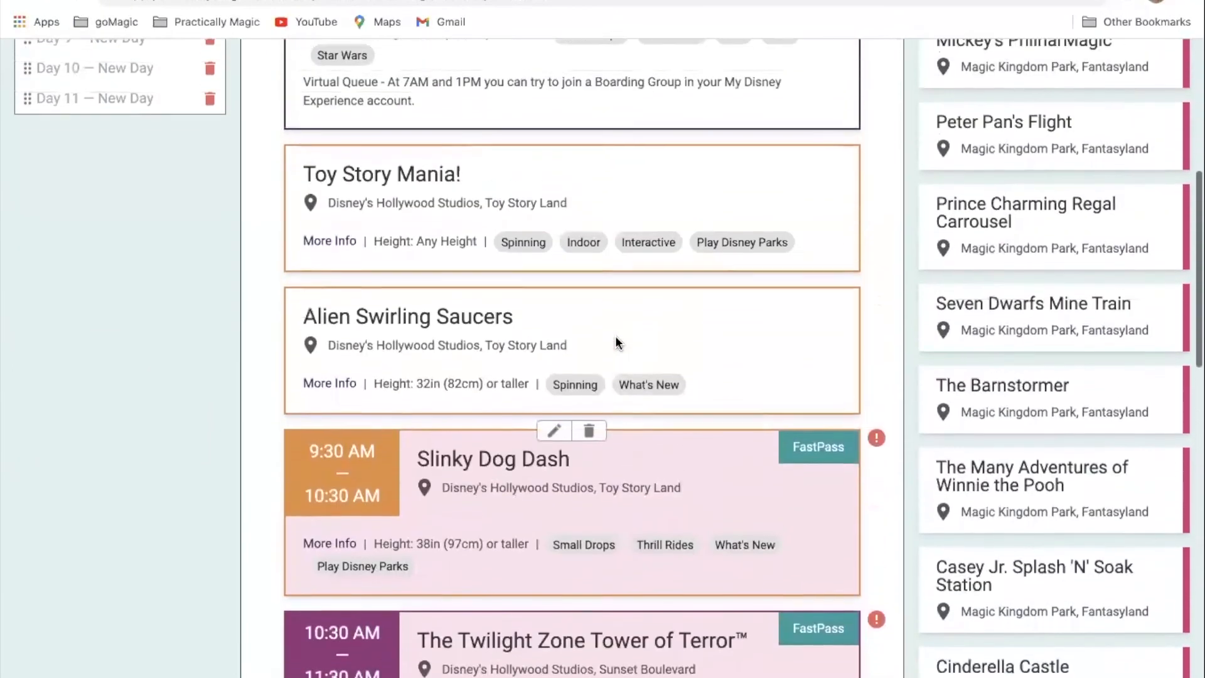
scroll(615, 337, "up", 7)
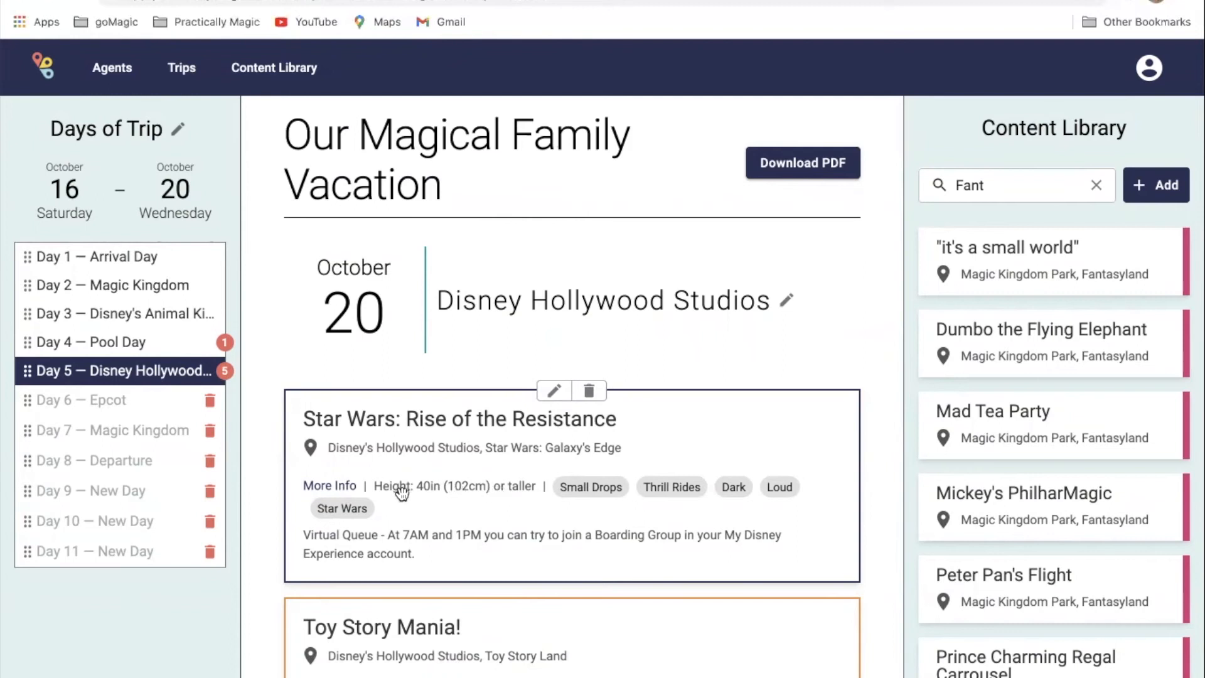
left_click(331, 486)
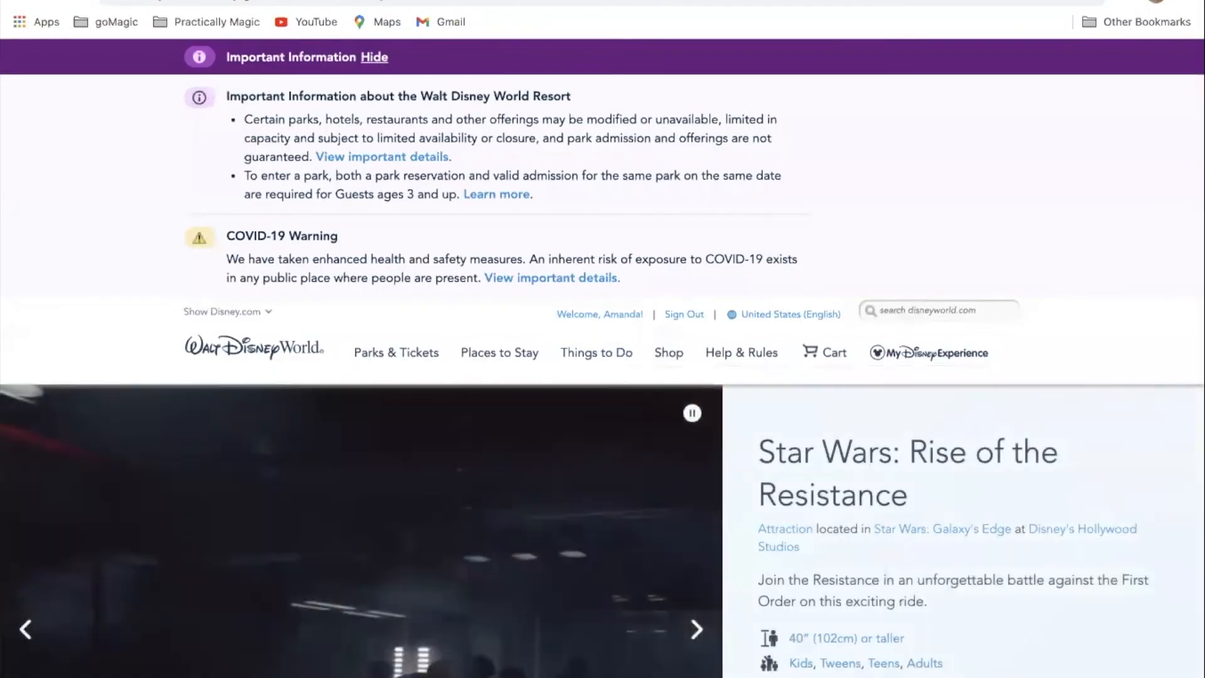
left_click(144, 0)
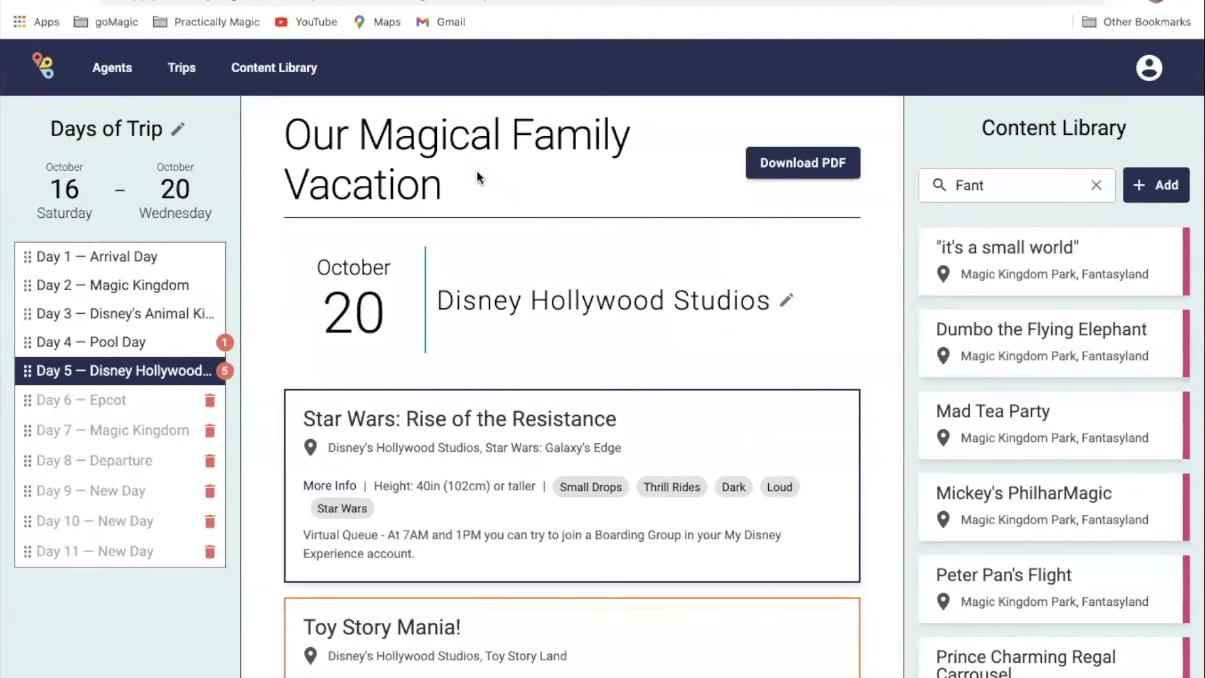
- Look over both the personal and the agency lists in the full content library
left_click(279, 74)
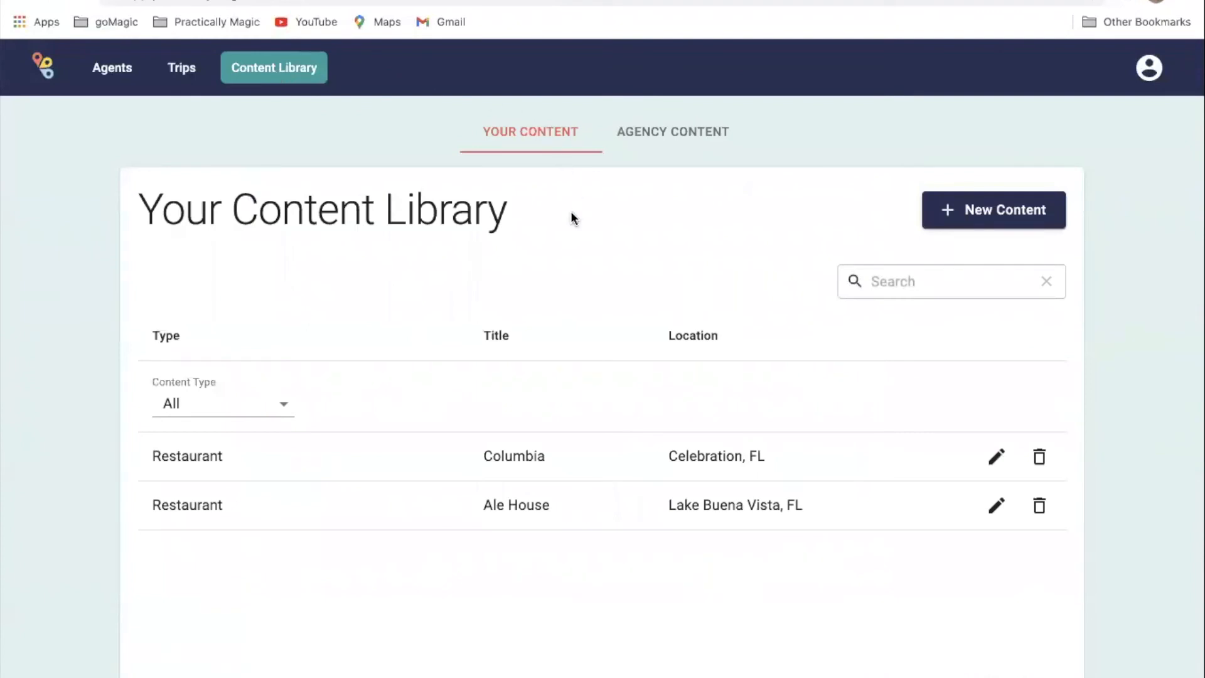
left_click(670, 135)
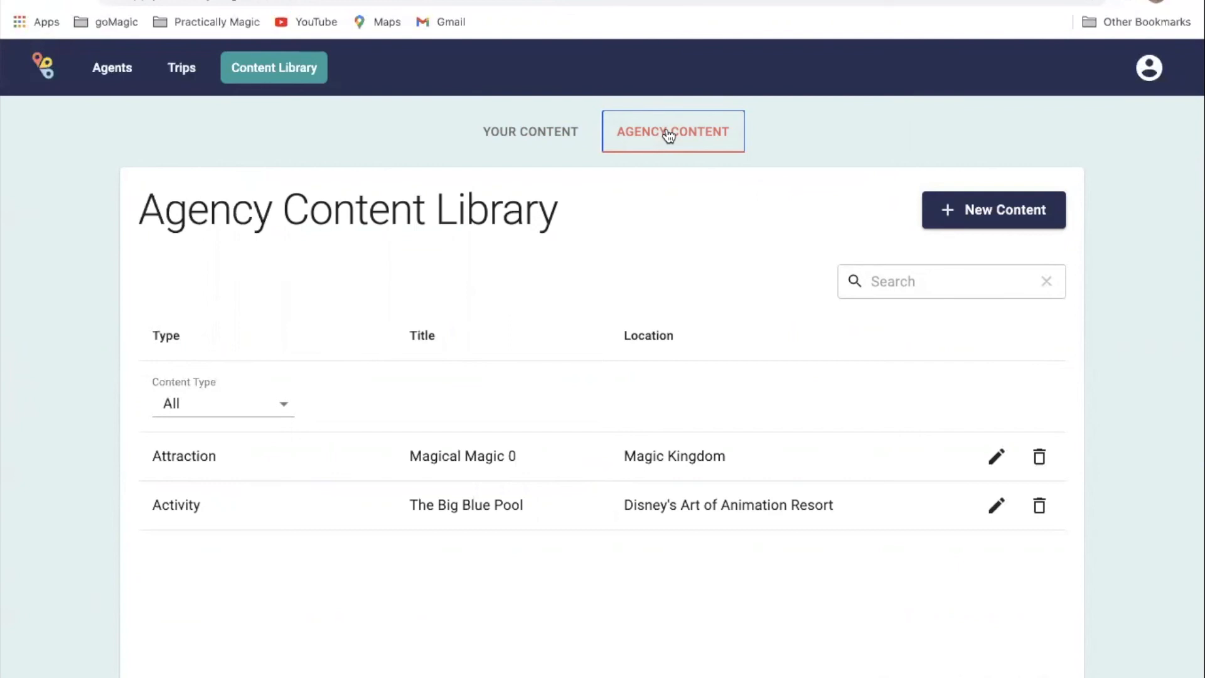
left_click(537, 133)
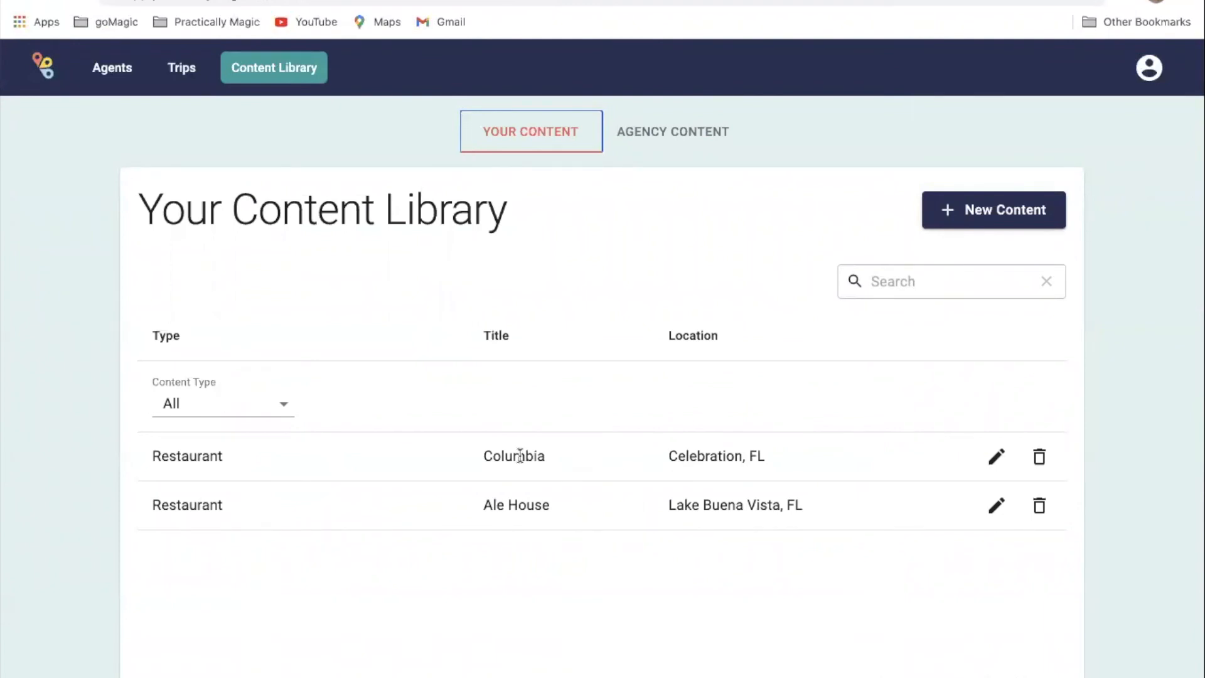
- Open the list of trips and check the past trips before returning to the current ones
left_click(112, 68)
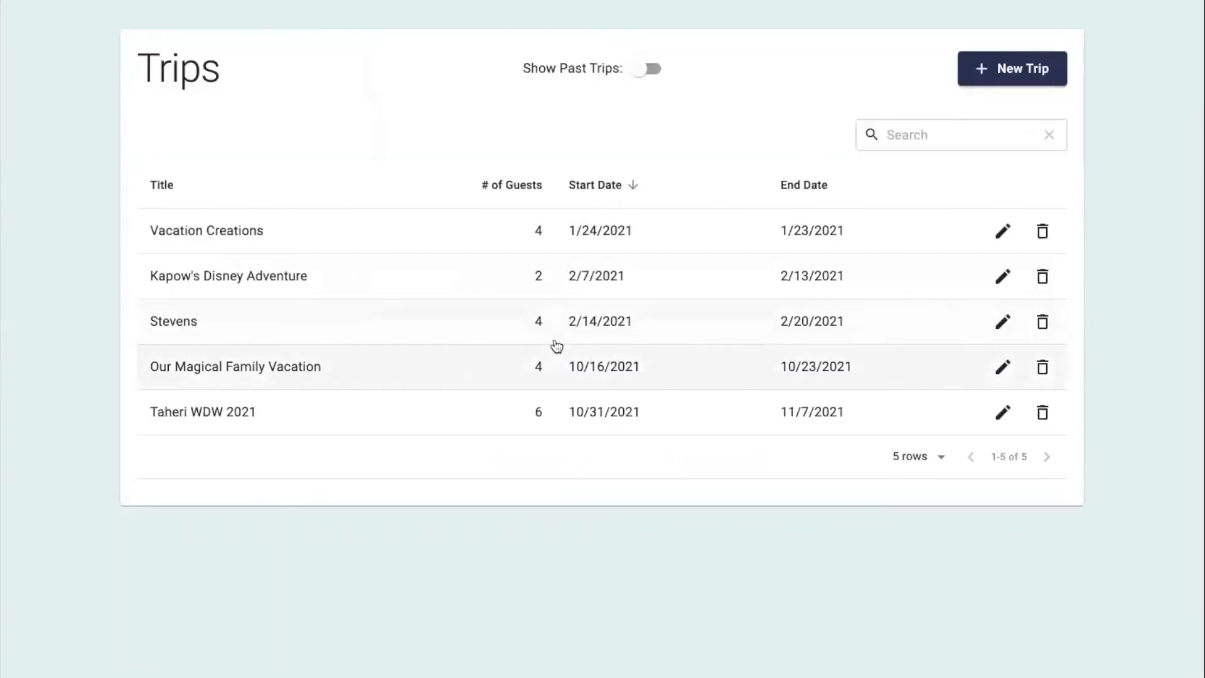
left_click(649, 69)
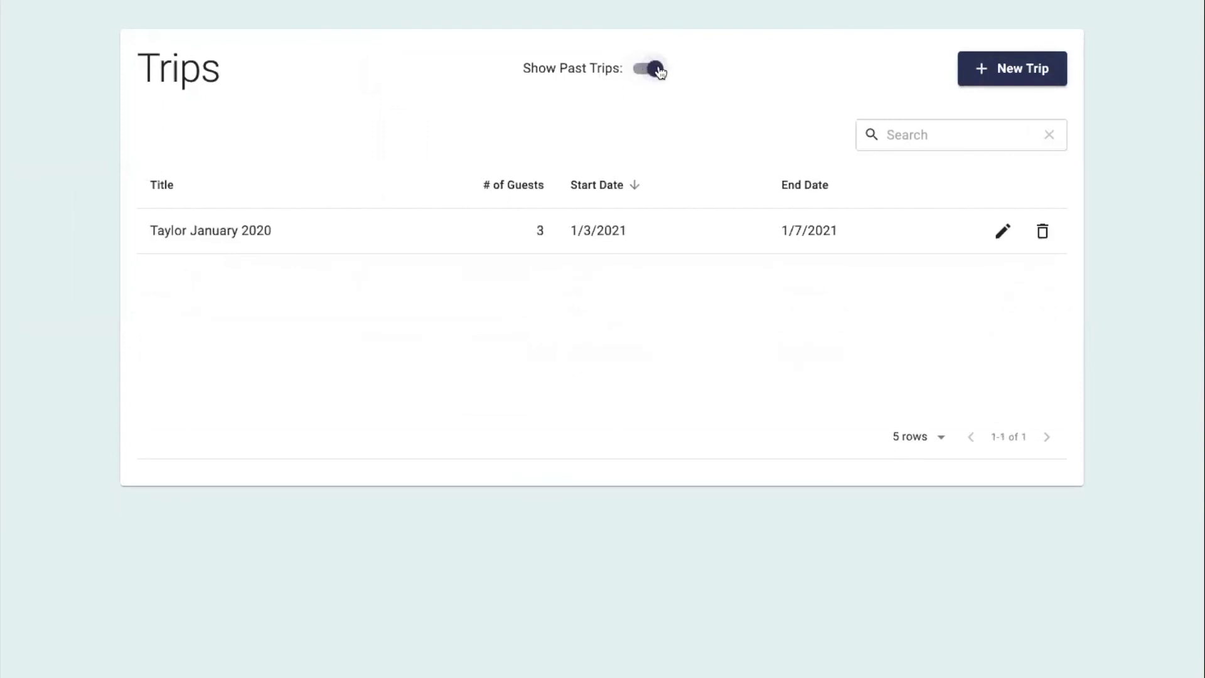
left_click(650, 69)
- Create a new trip titled with the family's surname for 4 guests, from 01/24/2021 to 01/30/2021
left_click(1023, 69)
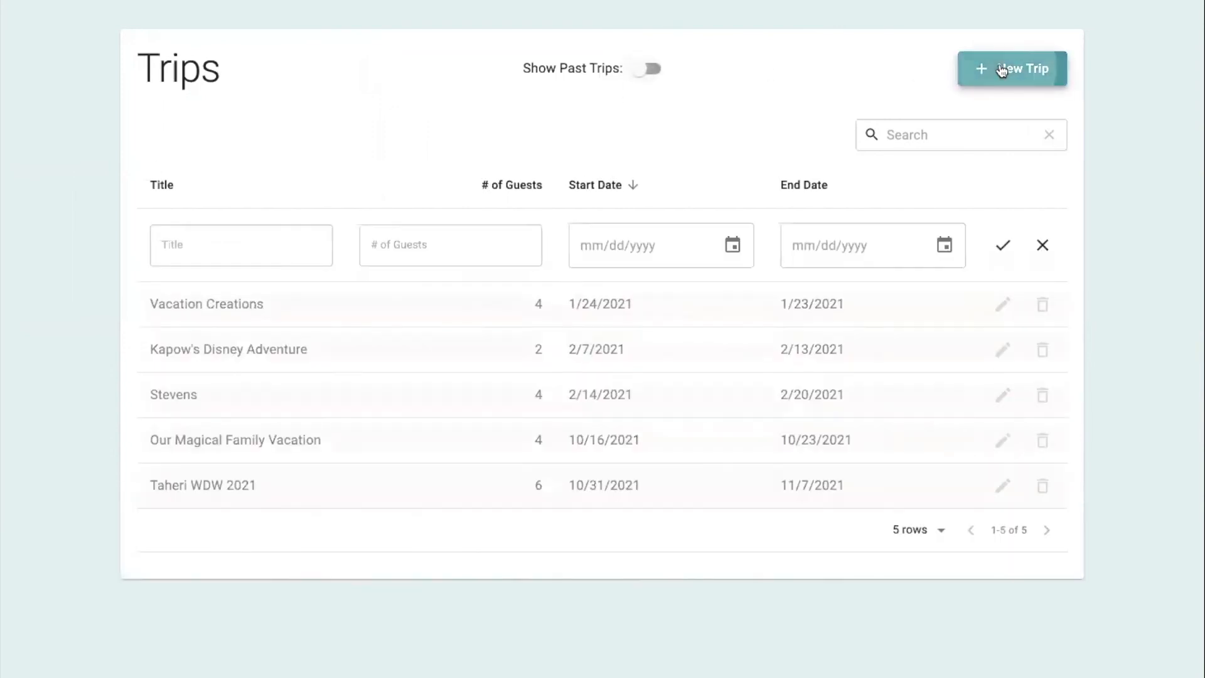
left_click(208, 244)
type("Jones")
key("Tab")
type("4")
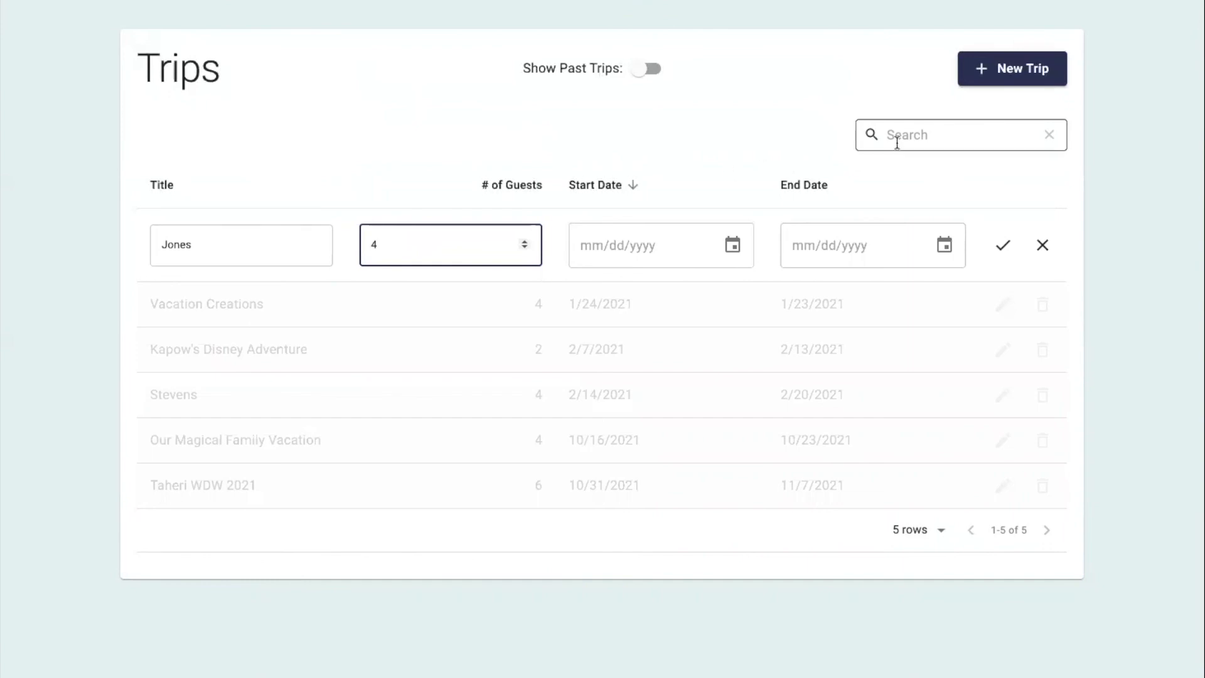
left_click(733, 245)
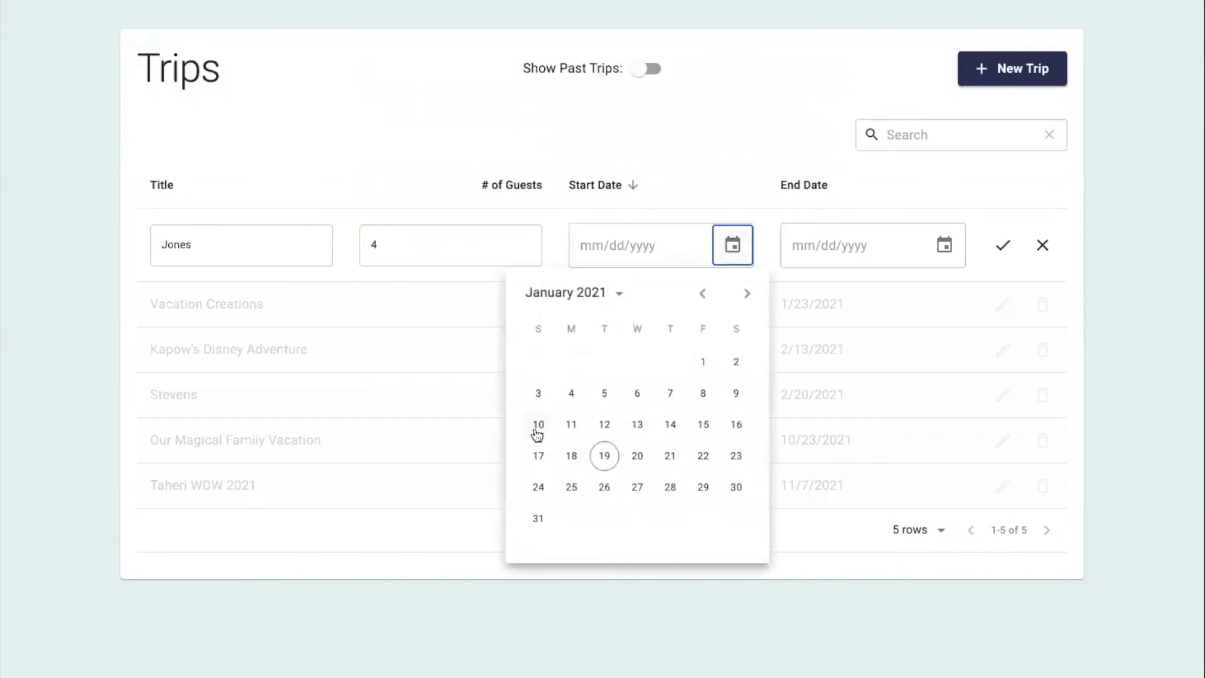
left_click(538, 487)
left_click(945, 245)
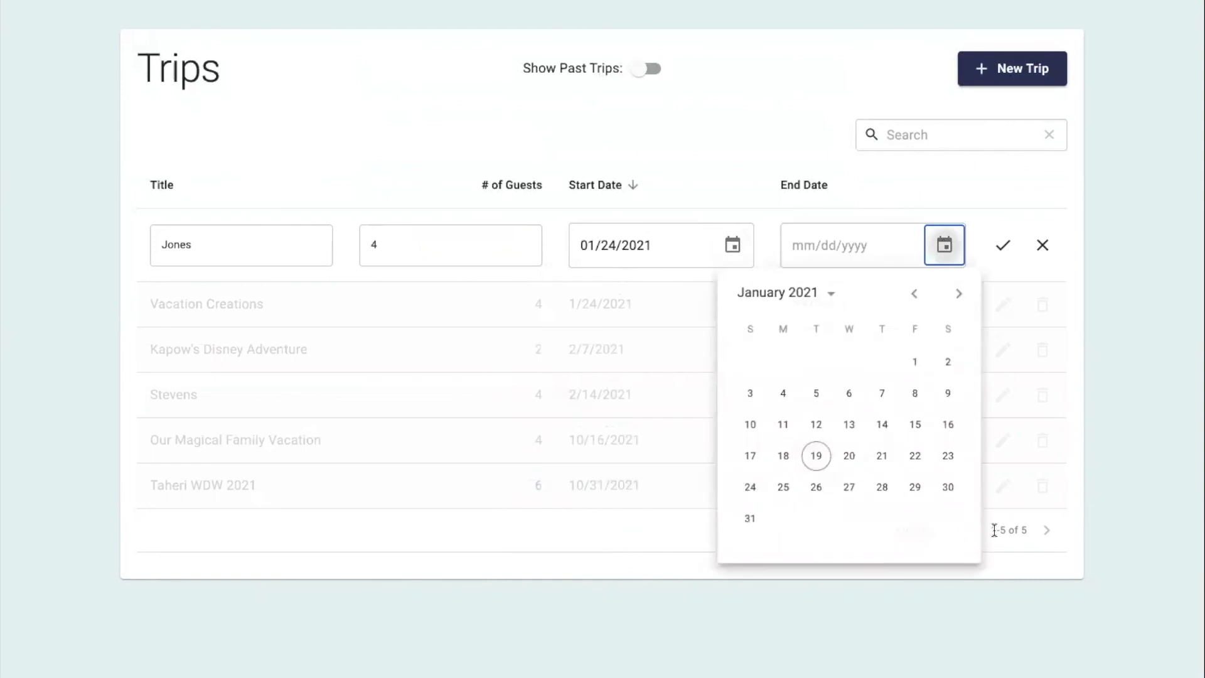
left_click(948, 488)
left_click(1003, 247)
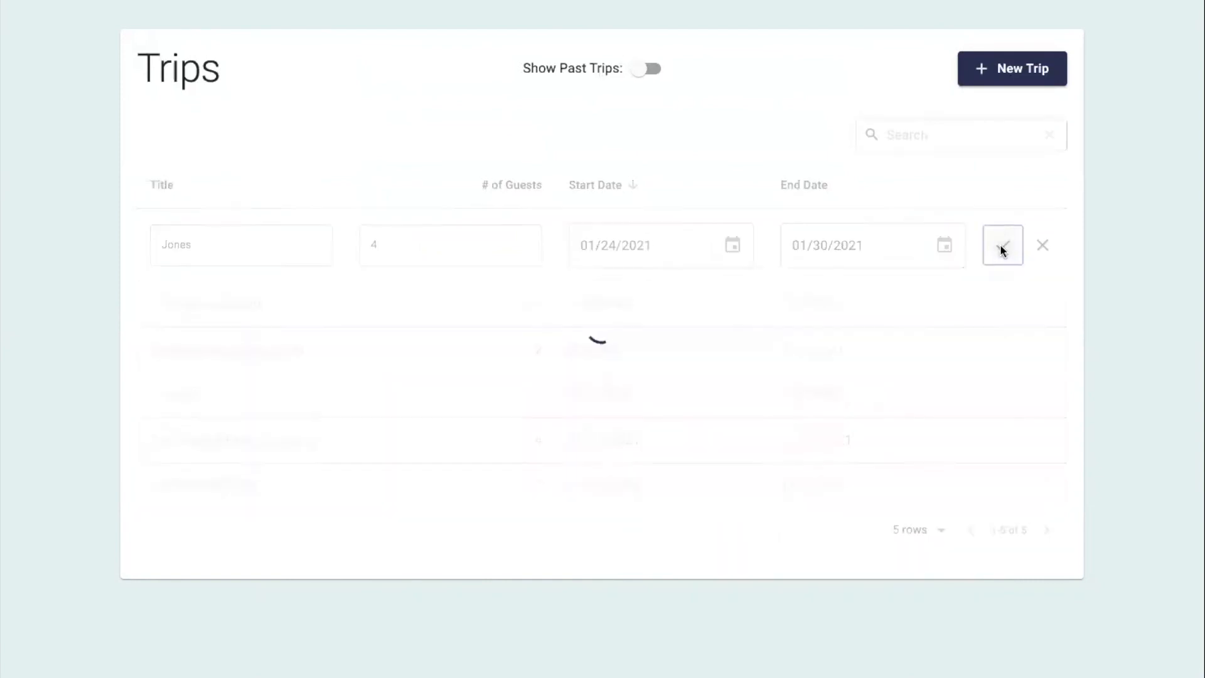
- Search the content library for "yacht" and view the booking form for Disney's Yacht Club Resort on Day 1 without saving it
left_click(980, 73)
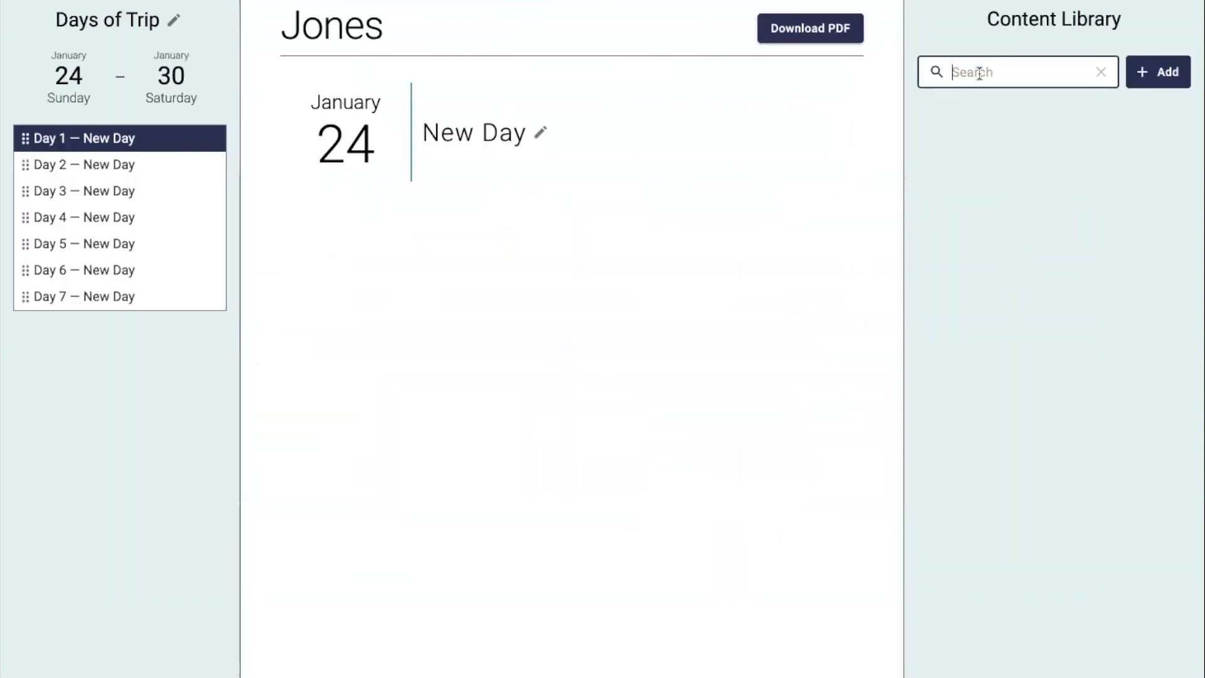
type("yacht")
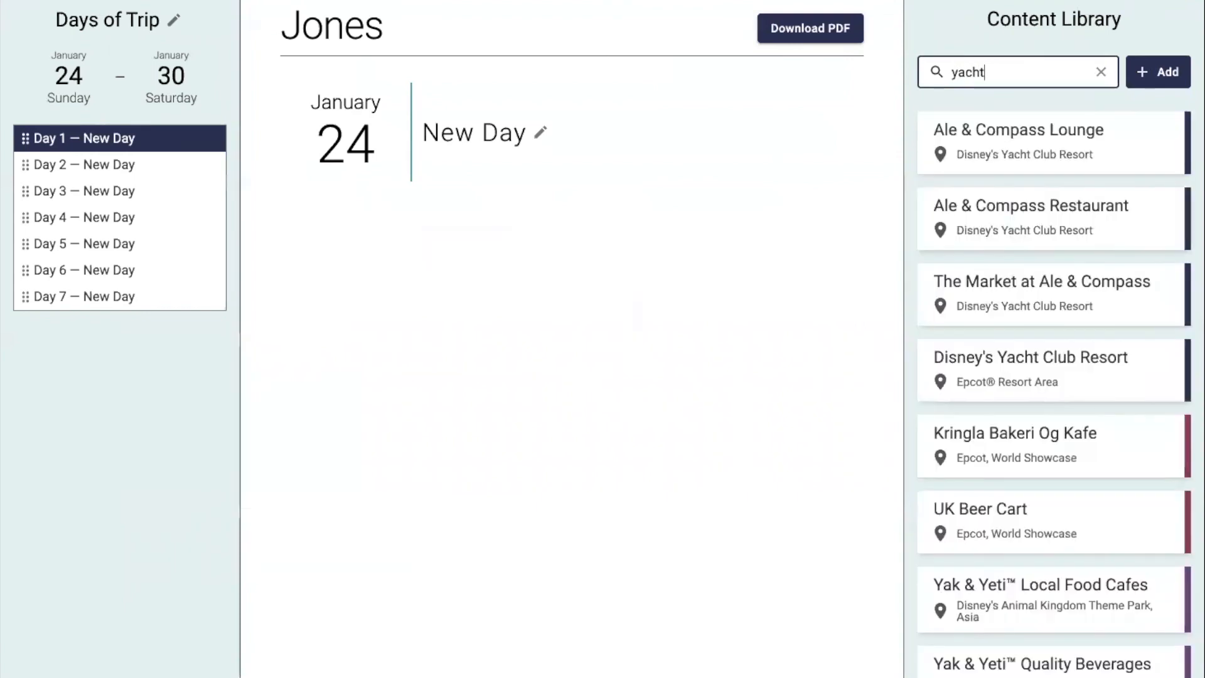
left_click_drag(1010, 361, 401, 248)
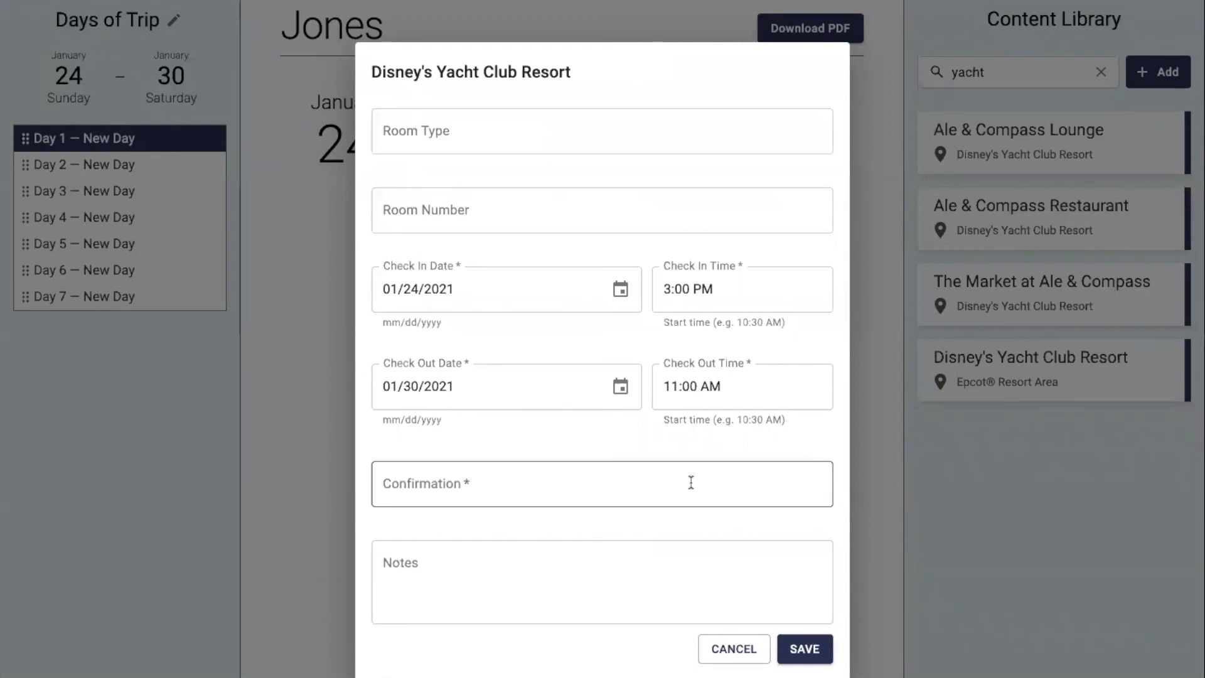
left_click(742, 650)
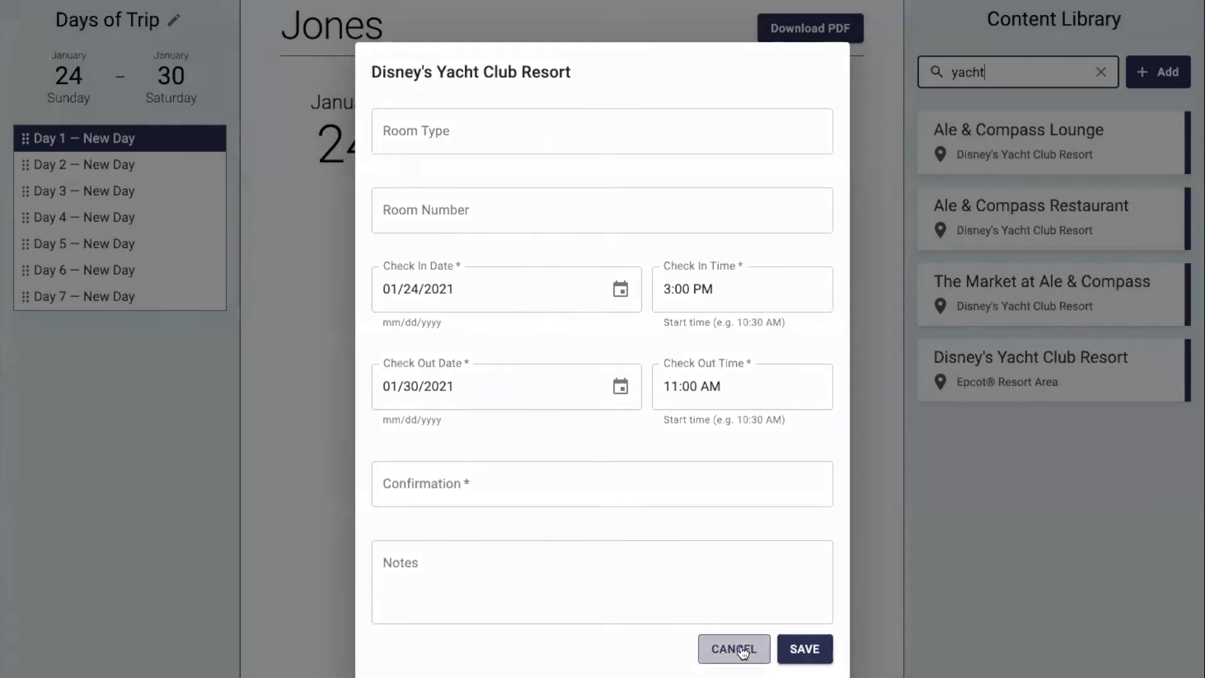